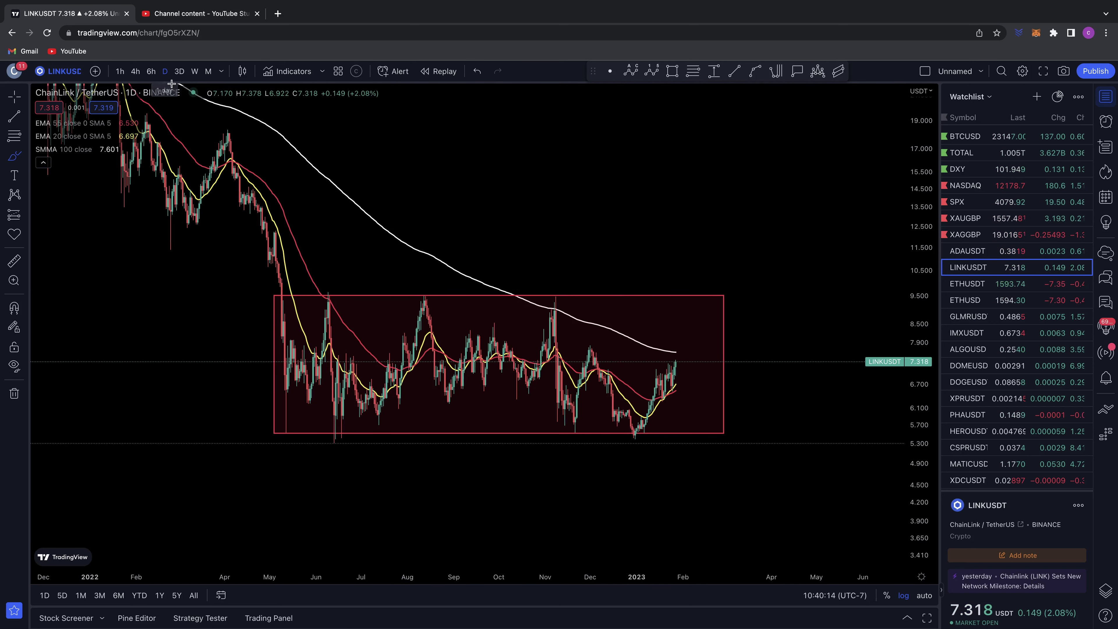
Brush a freehand outline around the red range box with a zigzag wave inside it, and undo both strokes
scroll(667, 285, down, 2)
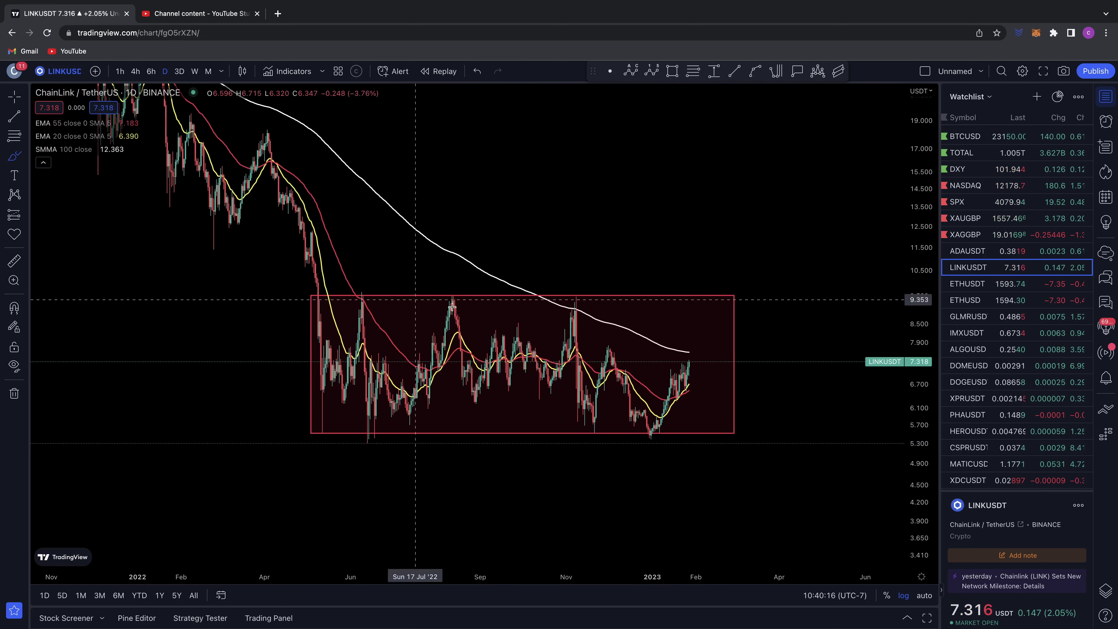
drag(306, 294, 455, 298)
mouse_move(607, 296)
mouse_down()
mouse_move(714, 297)
mouse_move(716, 407)
mouse_move(464, 424)
mouse_move(342, 416)
mouse_move(313, 315)
mouse_move(318, 304)
mouse_move(360, 411)
mouse_move(409, 335)
mouse_move(634, 348)
mouse_move(704, 371)
mouse_up()
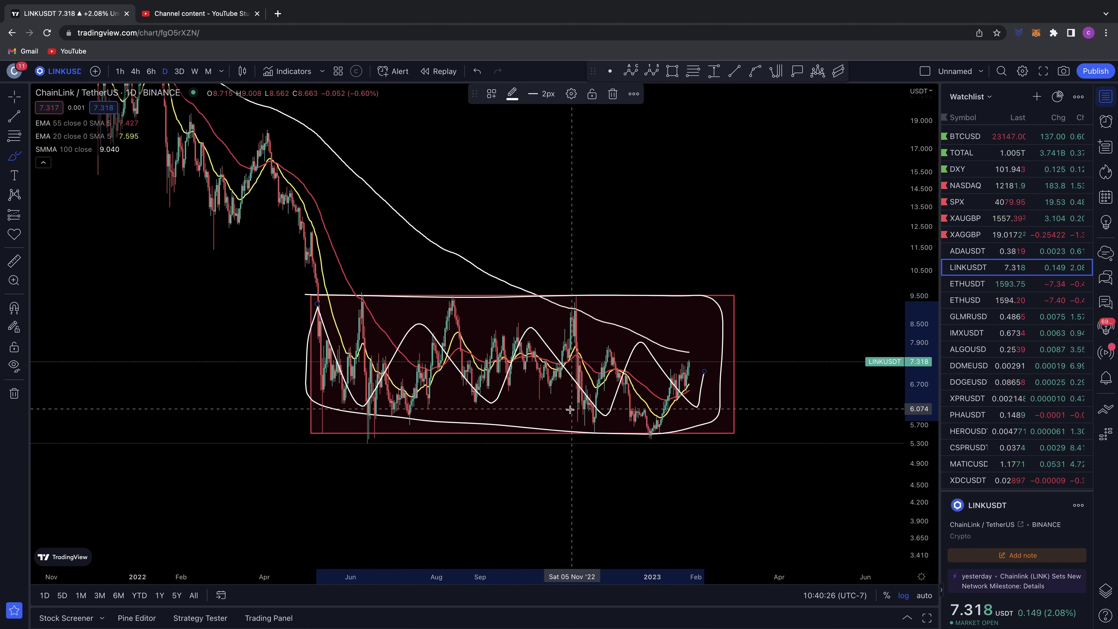
key(super+z)
key(super+z)
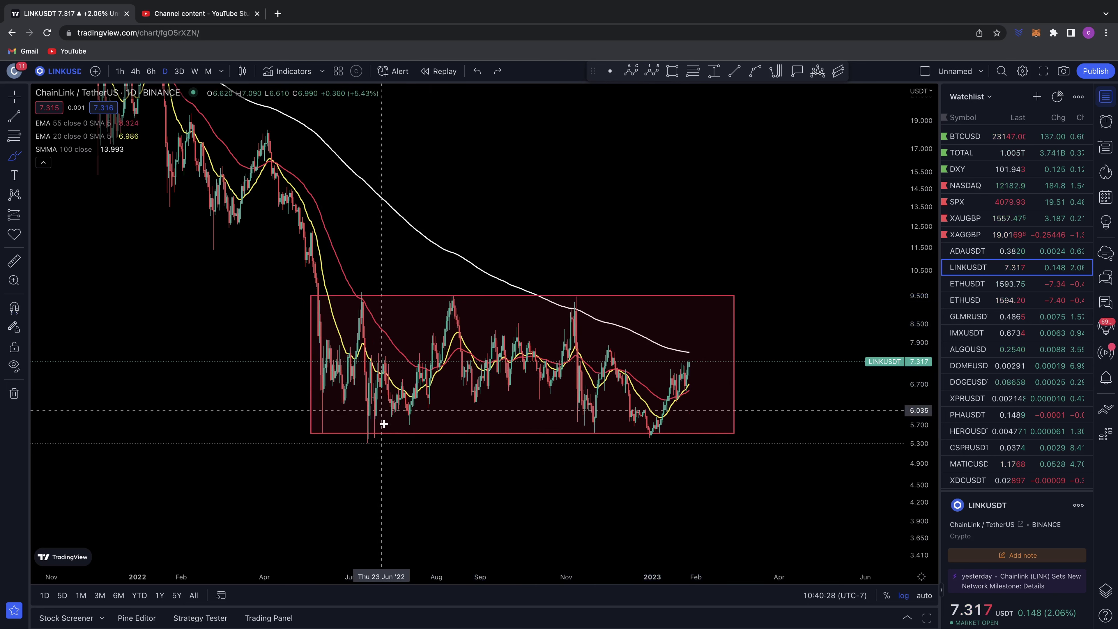
Circle four price lows along the red box's lower edge and three highs along its upper edge with the brush
drag(360, 423, 375, 424)
drag(589, 422, 645, 418)
mouse_move(323, 421)
mouse_down()
mouse_move(314, 432)
mouse_move(342, 443)
mouse_move(327, 419)
mouse_up()
drag(369, 283, 370, 285)
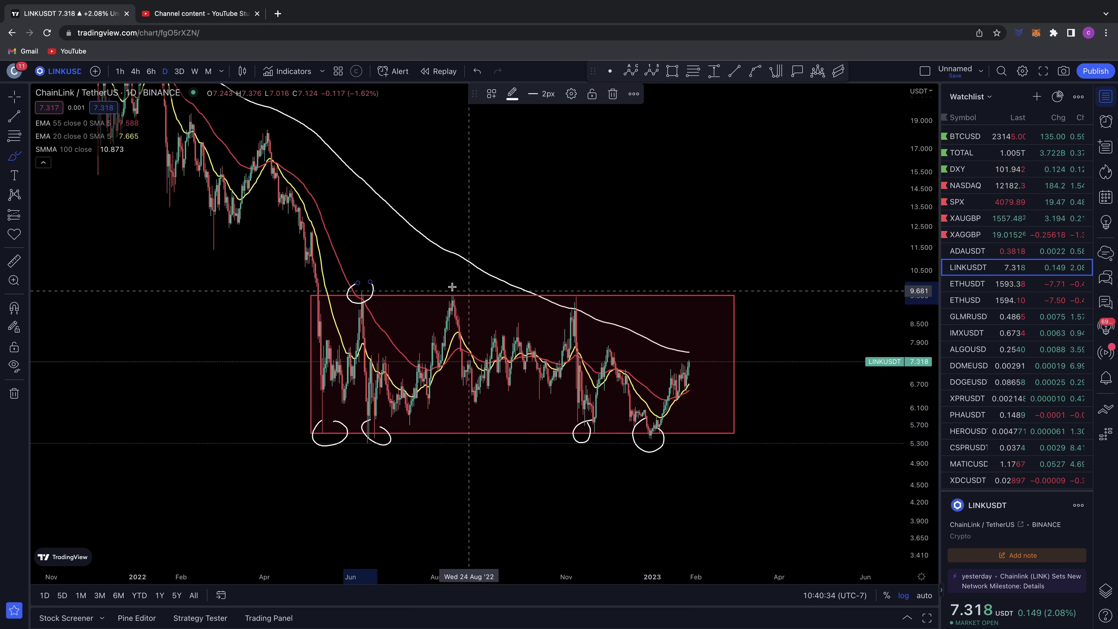
drag(452, 292, 462, 288)
drag(582, 285, 584, 287)
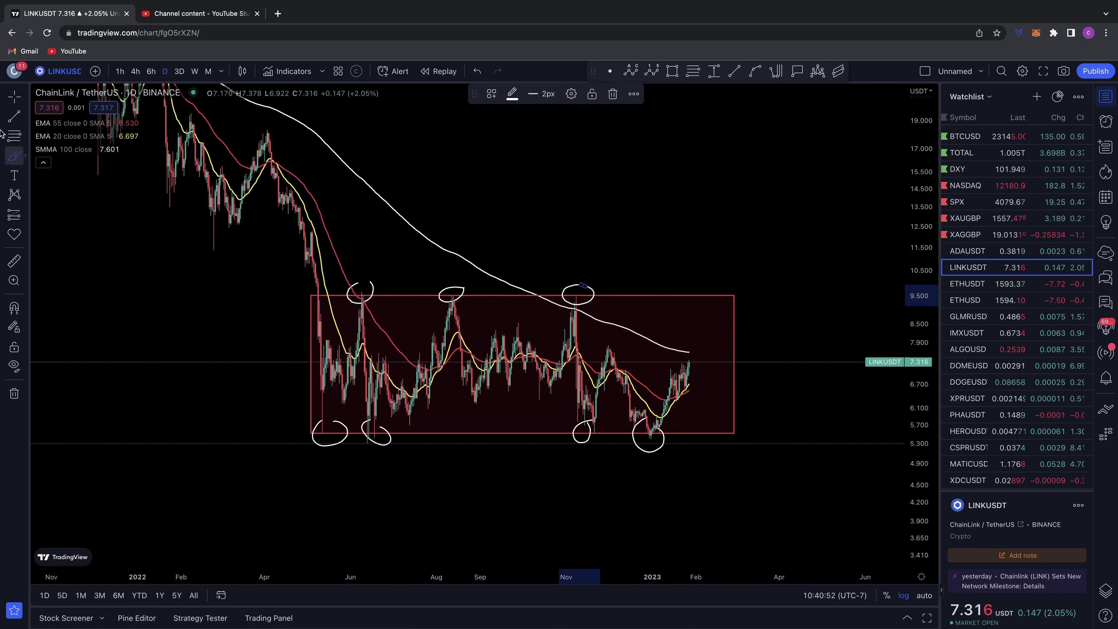
Sketch a price path from the latest candle to the box's upper corner, circle its end, and undo all brush strokes
mouse_move(686, 384)
mouse_down()
mouse_move(713, 370)
mouse_move(729, 295)
mouse_move(747, 285)
mouse_move(722, 290)
mouse_up()
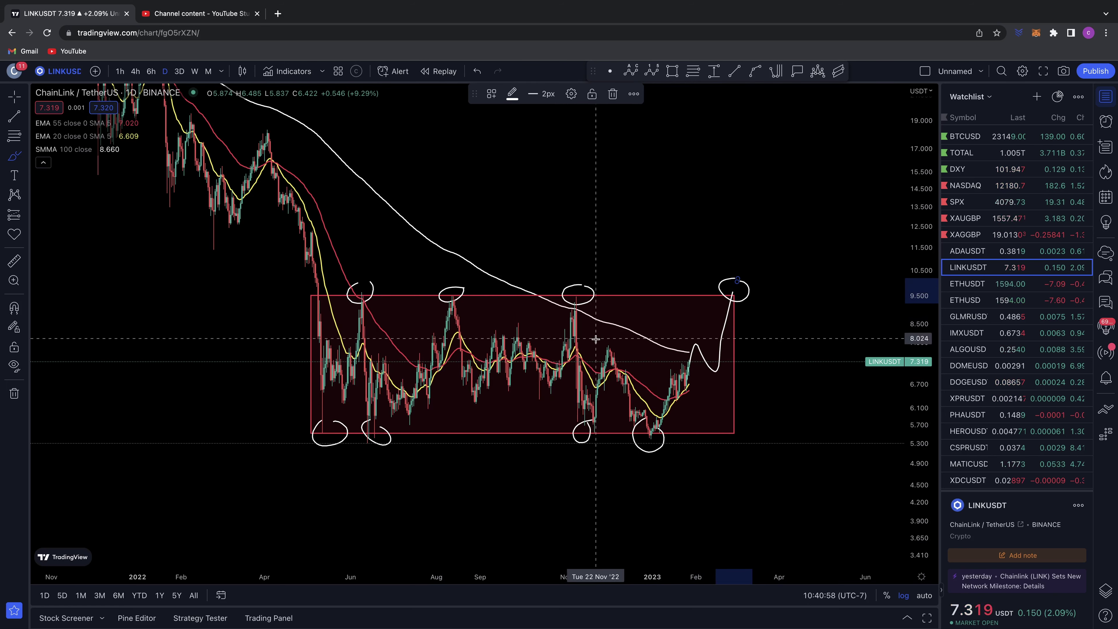
key(super+z)
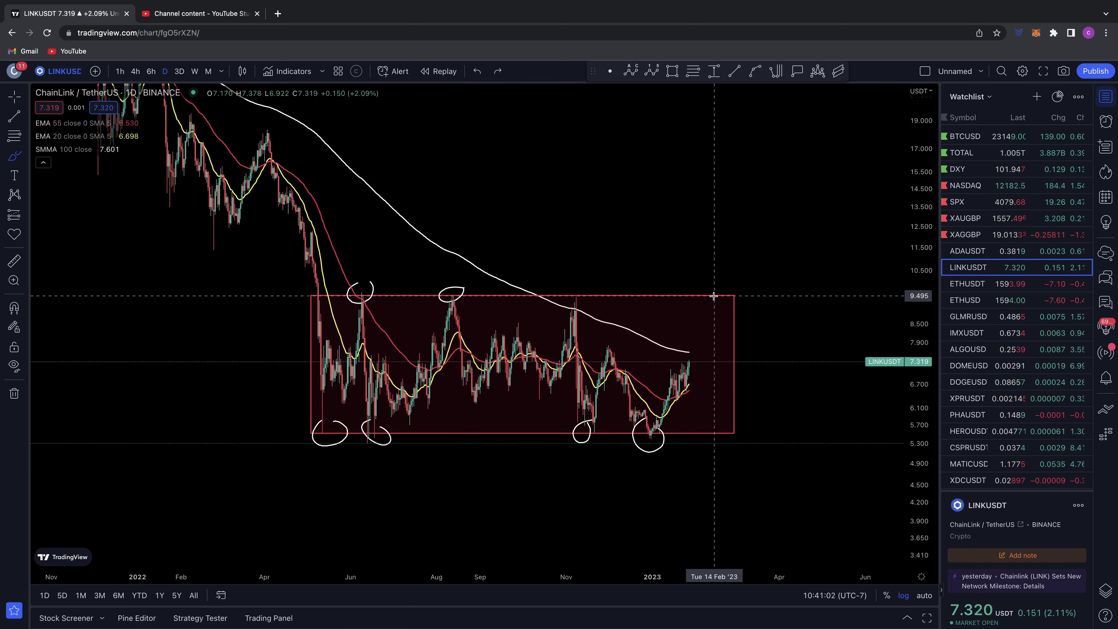
key(super)
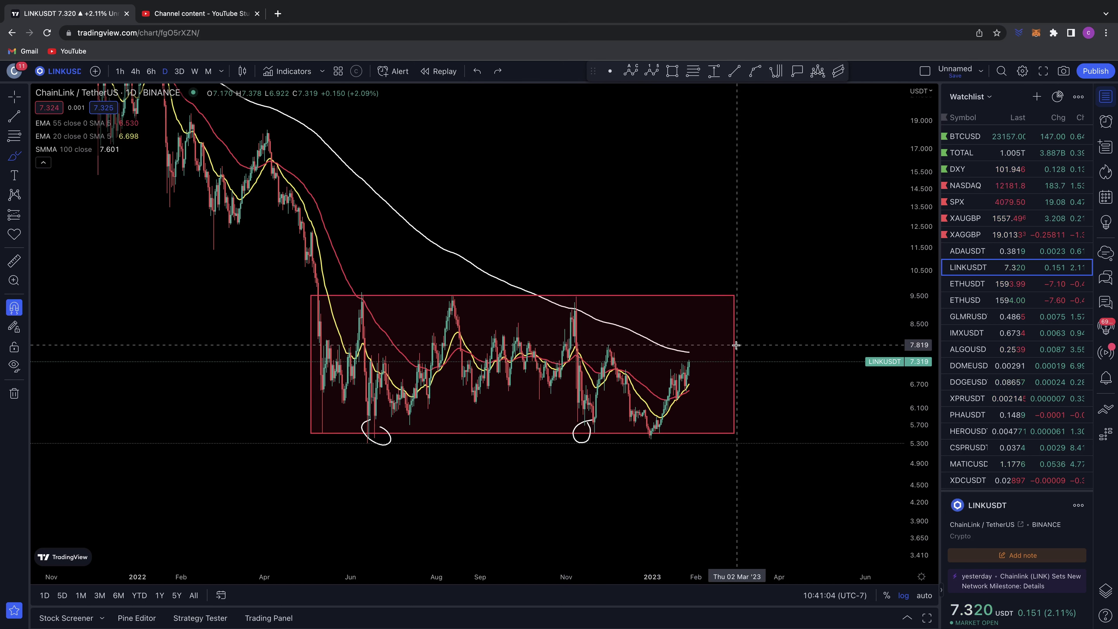
key(super+z)
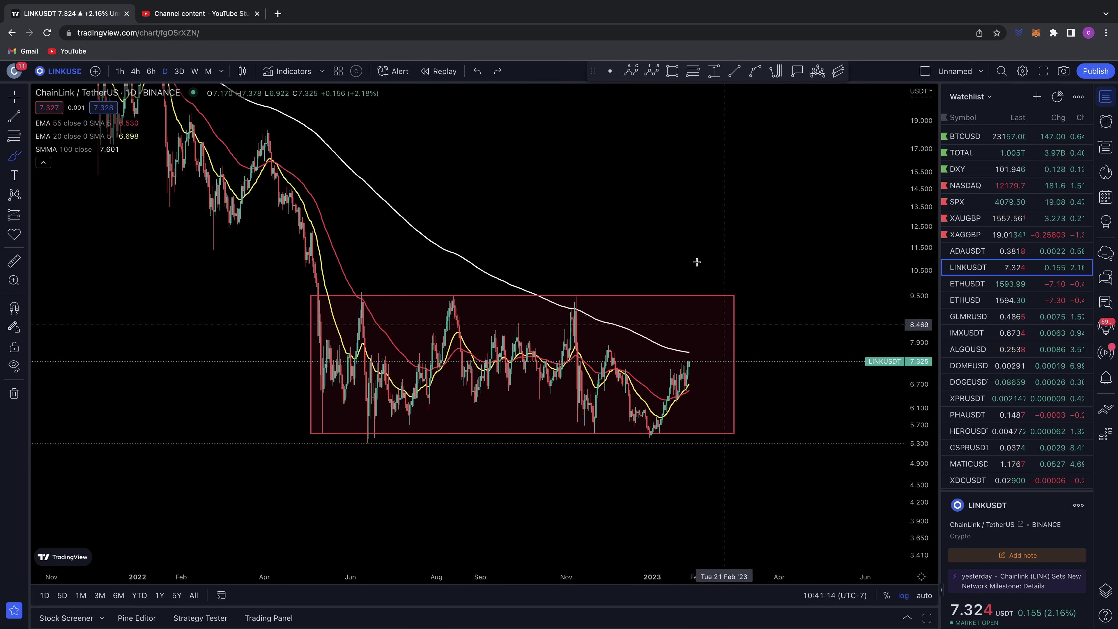
key(super+y)
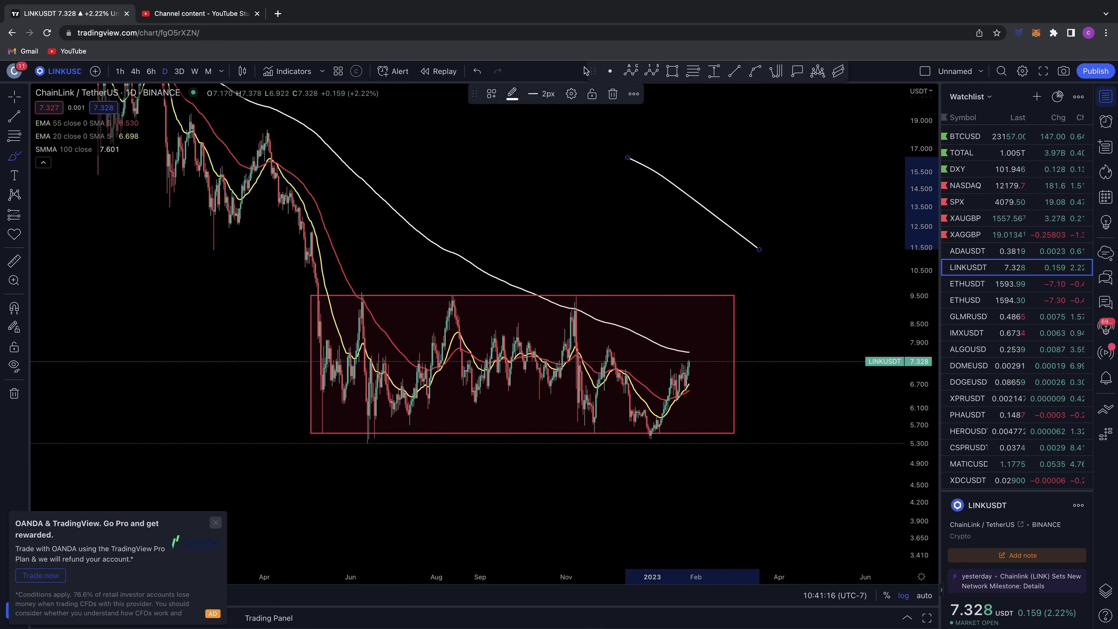
click(477, 71)
Examine the LINKUSDT daily decline into the red range box in relation to the moving averages
scroll(619, 212, down, 5)
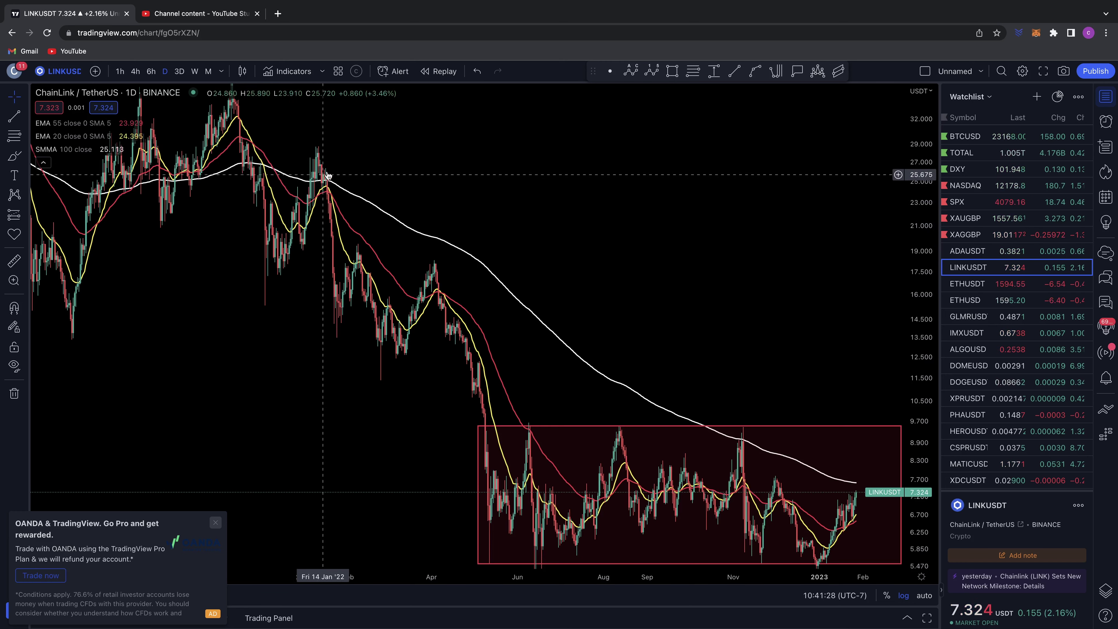
scroll(620, 282, right, 3)
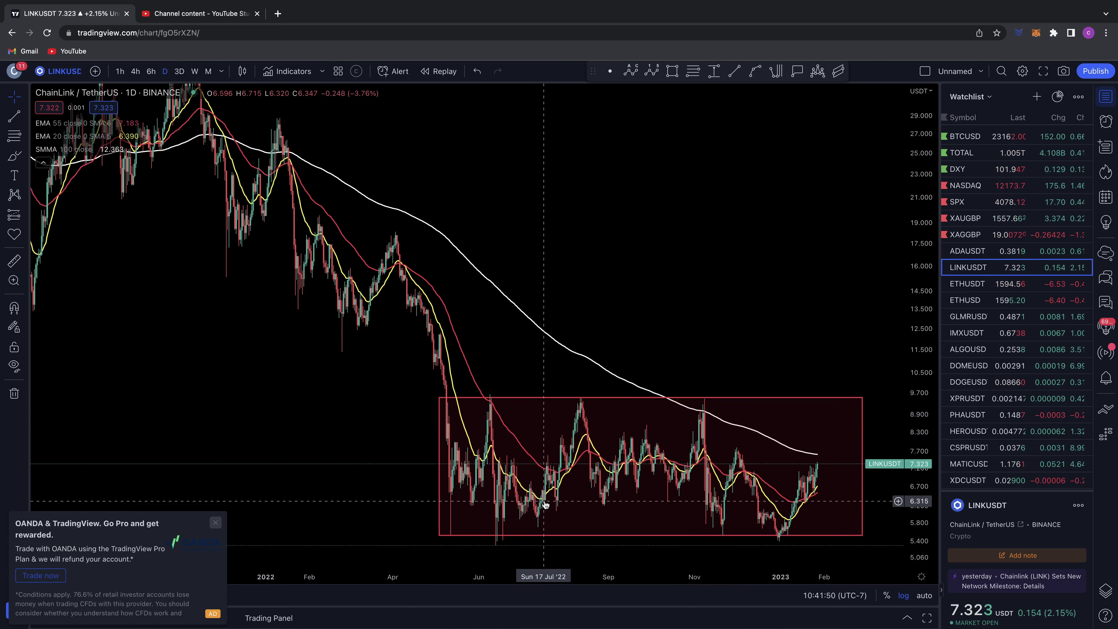
mouse_move(443, 541)
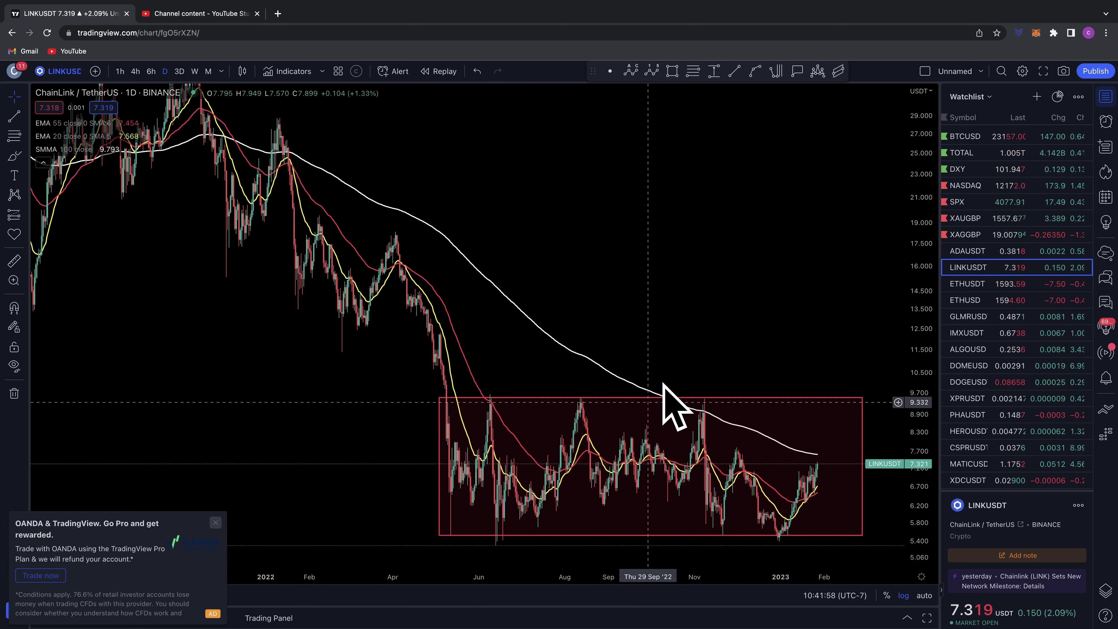
drag(723, 293, 700, 246)
scroll(702, 252, down, 1)
scroll(669, 292, down, 3)
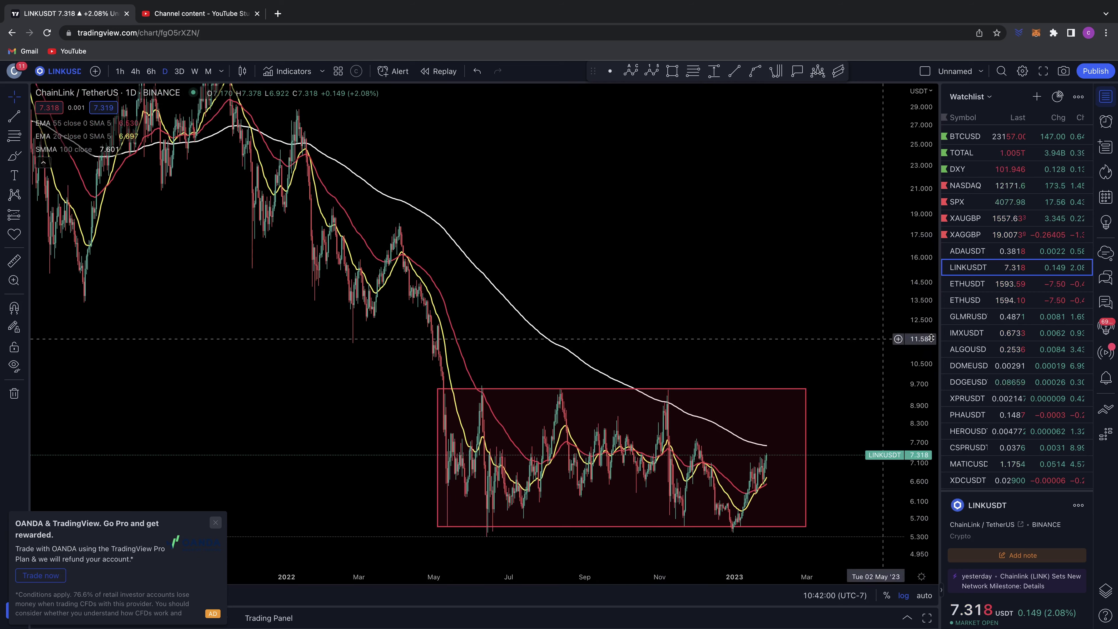
scroll(799, 313, down, 3)
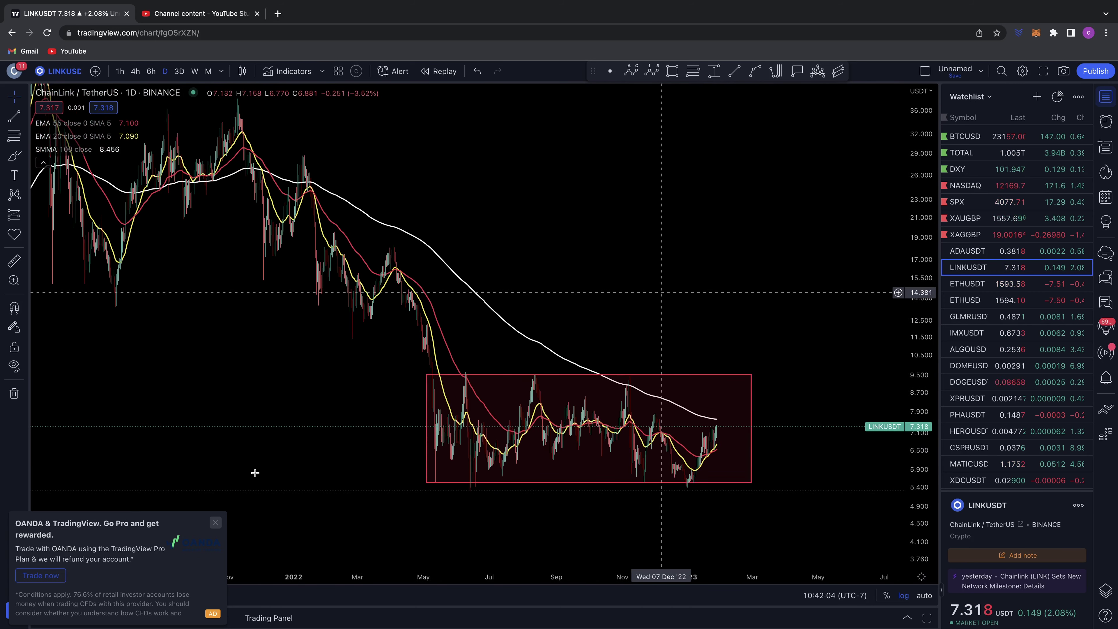
click(710, 164)
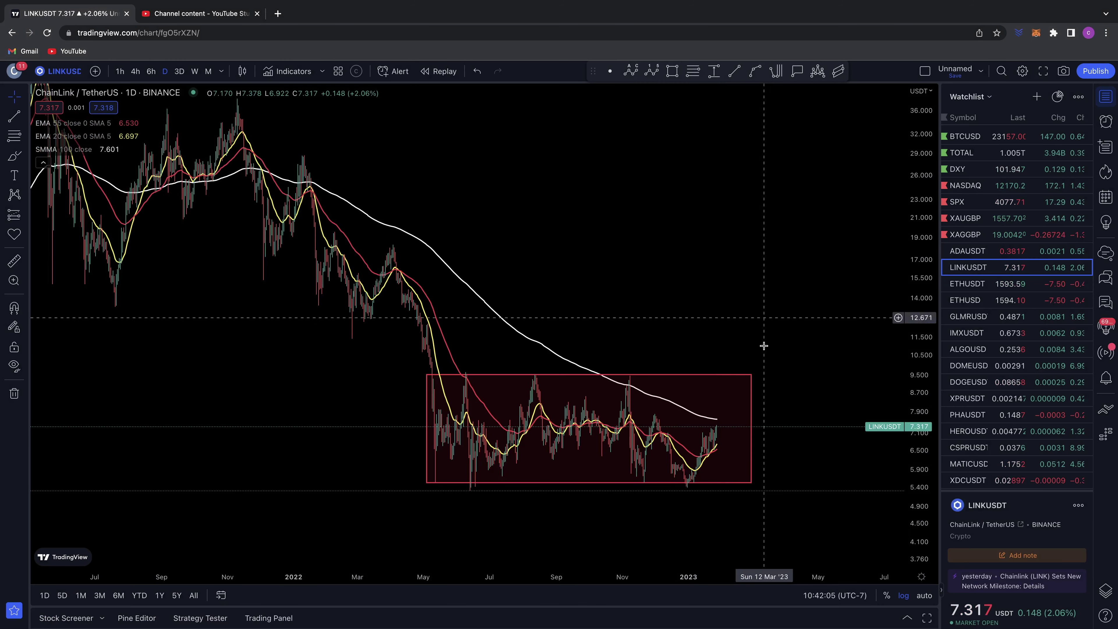
Circle four lows at the range's lower edge and brush a breakdown path to about 4.25, plus a line near 6.08
scroll(762, 344, up, 2)
scroll(763, 344, down, 1)
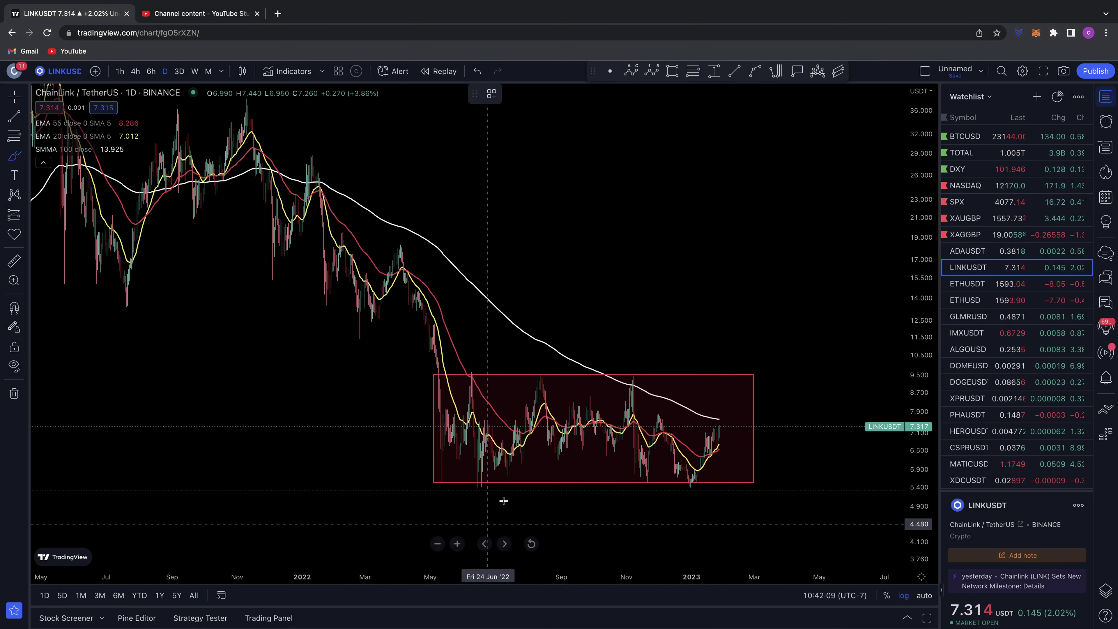
drag(476, 469, 512, 479)
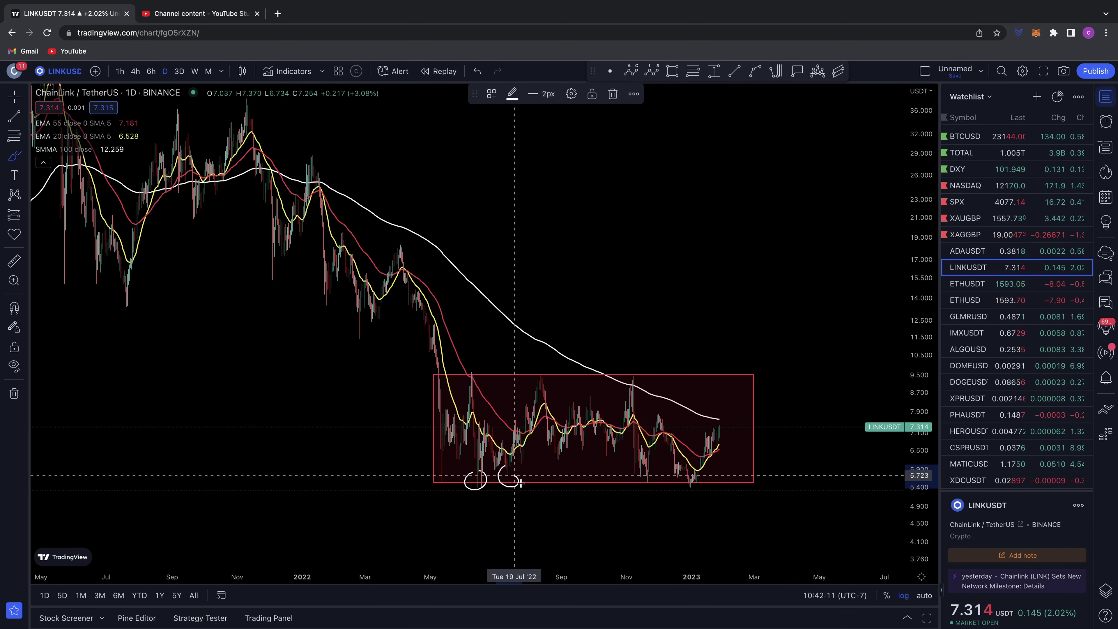
mouse_move(641, 469)
mouse_down()
mouse_move(682, 479)
mouse_move(727, 458)
mouse_move(744, 507)
mouse_move(783, 535)
mouse_move(757, 531)
mouse_move(819, 533)
mouse_up()
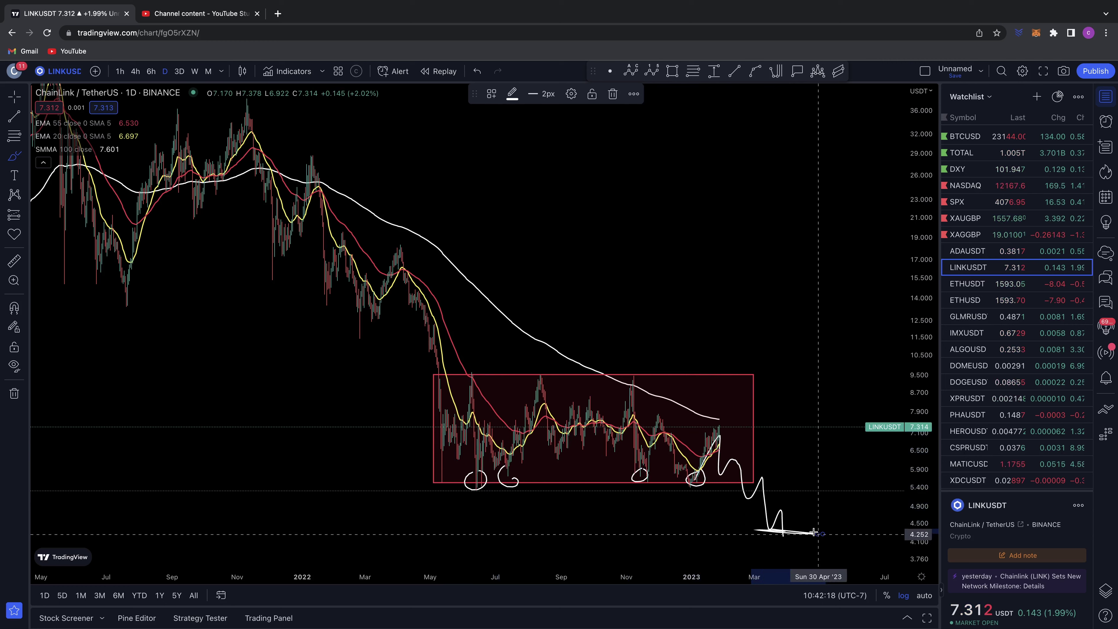
drag(443, 462, 724, 462)
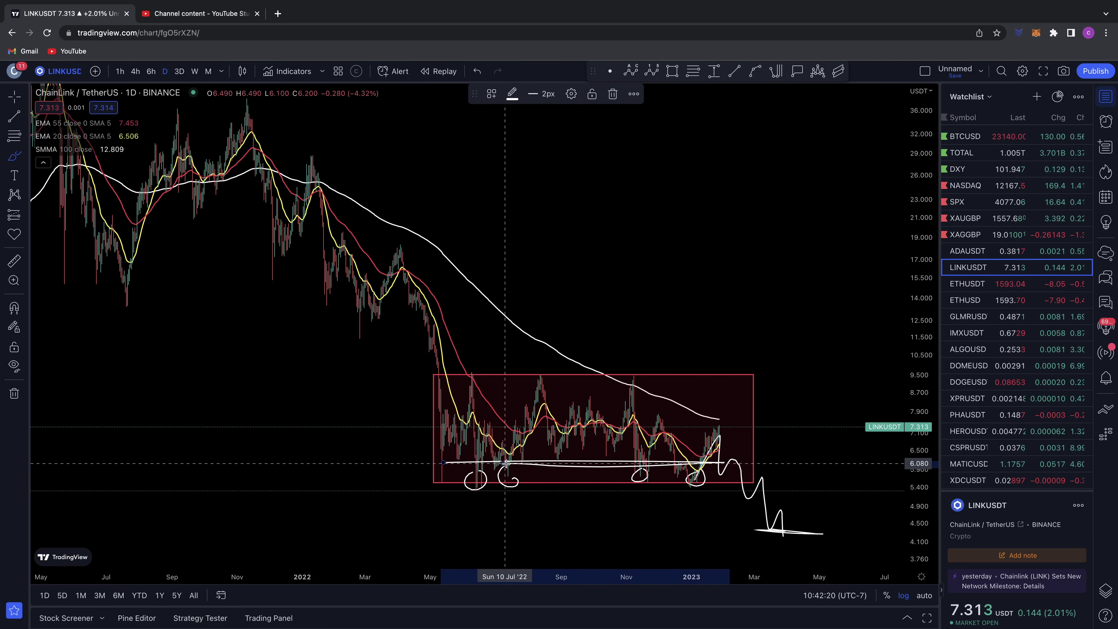
Undo the brushed circles, breakdown path and horizontal lines around the range
key(super+z)
key(super+z)
key(super+z)
key(super+z)
key(super+z)
key(super+z)
Circle the range top at about 9.5, the end of the white moving average, and the November 2022 peak
scroll(656, 448, up, 2)
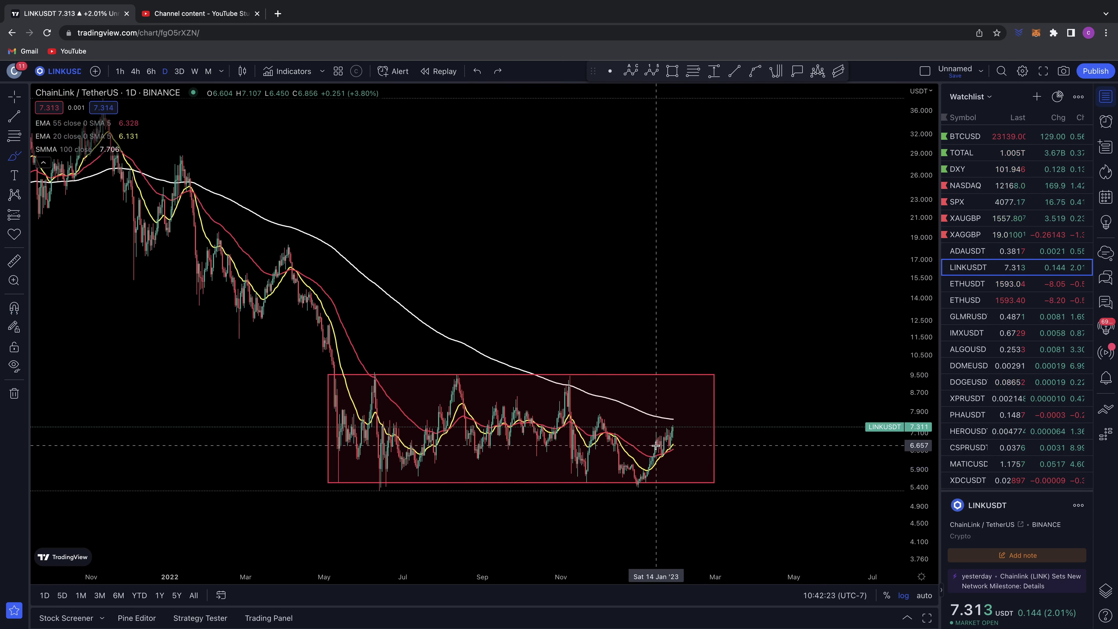
drag(920, 515, 919, 499)
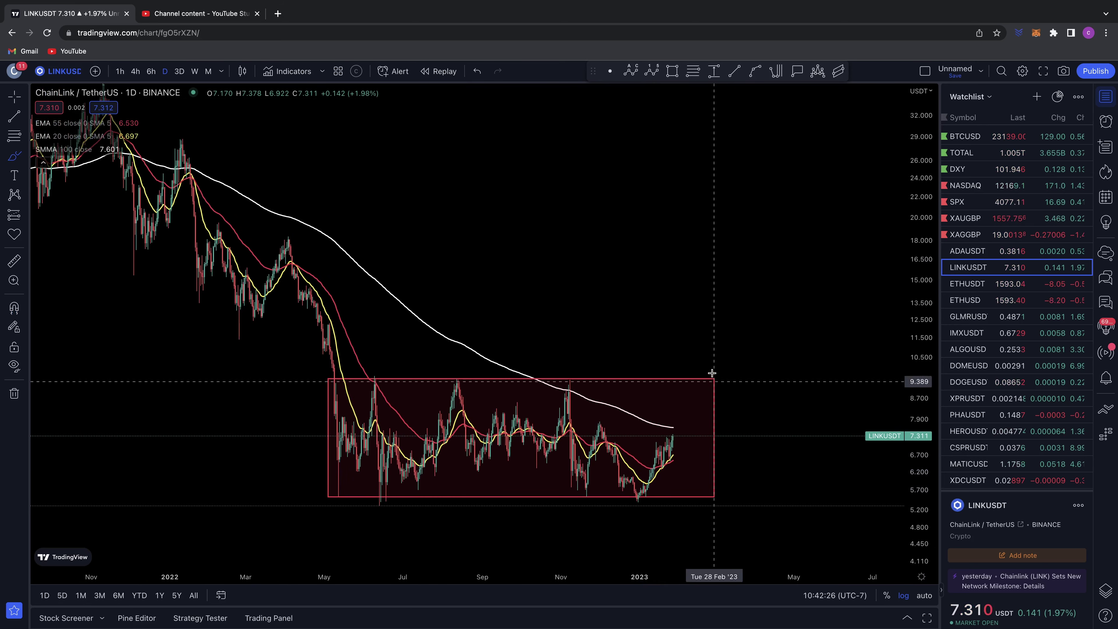
mouse_move(696, 366)
mouse_down()
mouse_move(680, 388)
mouse_move(694, 365)
mouse_up()
scroll(686, 380, down, 2)
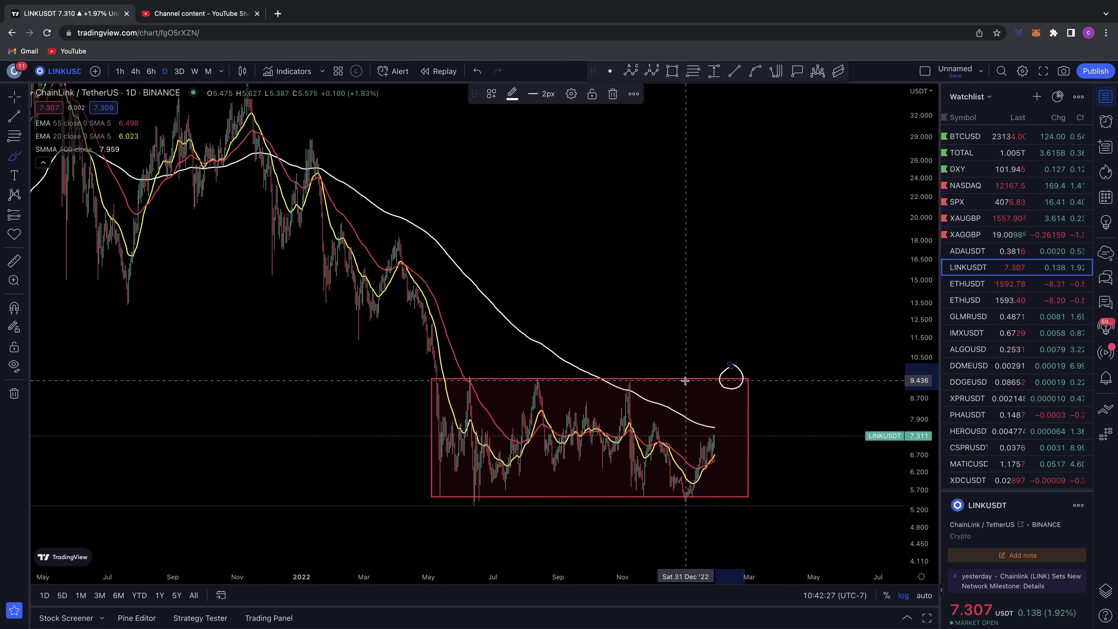
scroll(686, 380, down, 1)
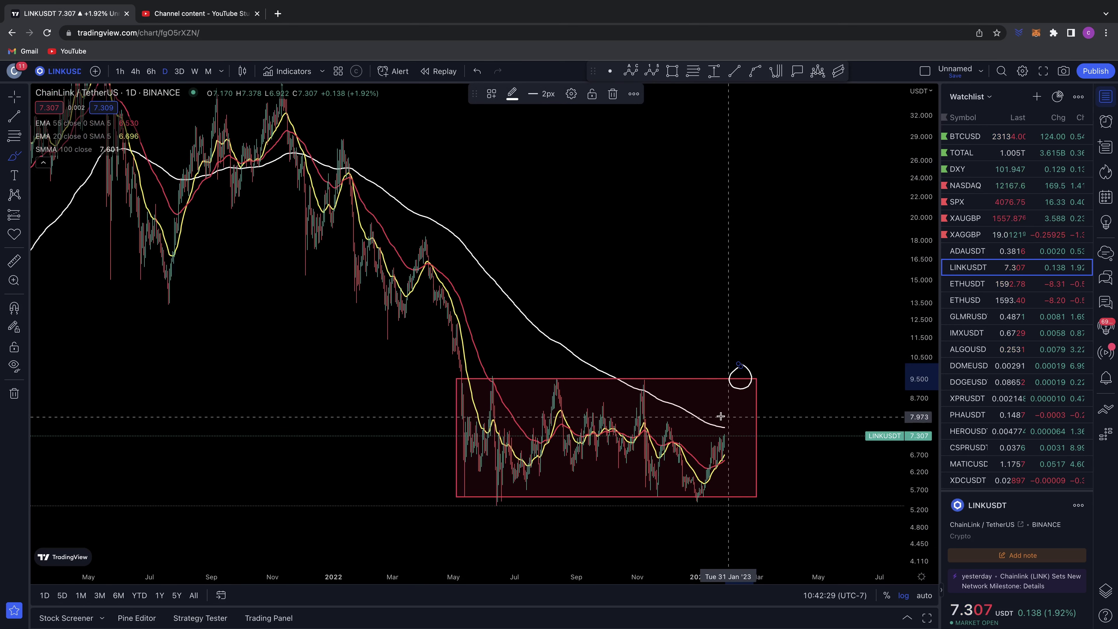
mouse_move(724, 416)
mouse_down()
mouse_move(731, 440)
mouse_move(725, 416)
mouse_up()
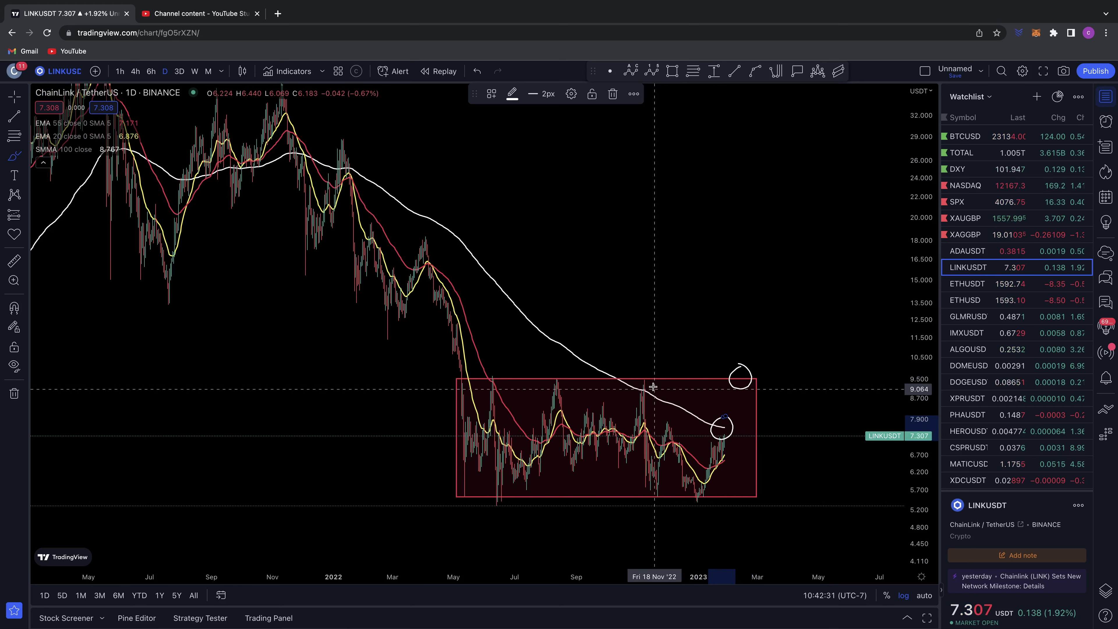
mouse_move(653, 387)
mouse_down()
mouse_move(633, 384)
mouse_move(648, 399)
mouse_move(642, 378)
mouse_up()
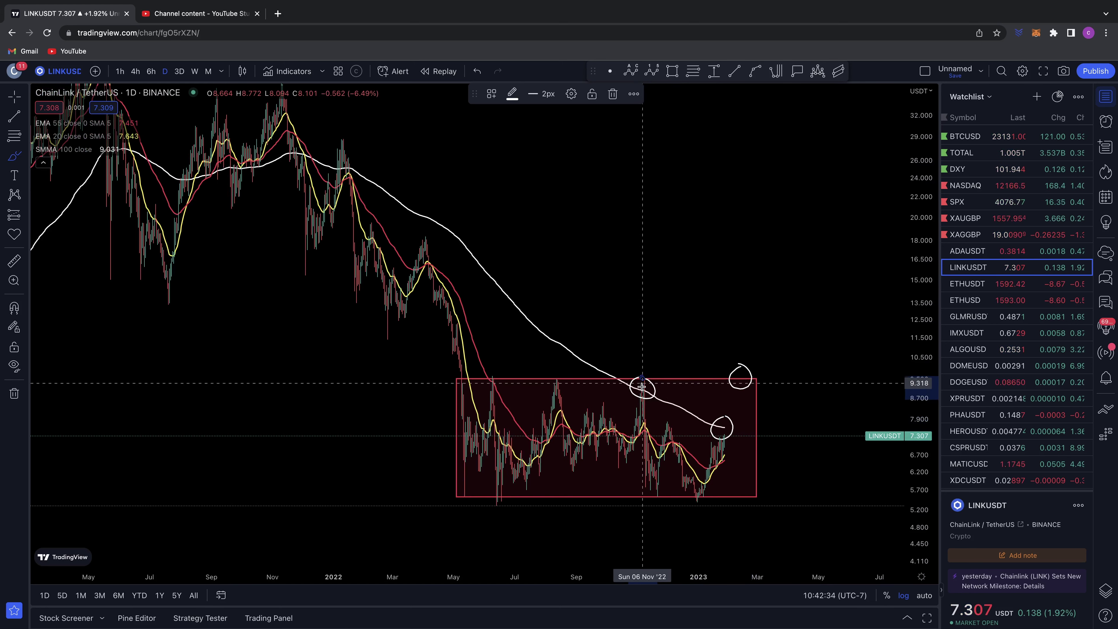
Circle the January 2022 and April 2022 price peaks near the white moving average
scroll(648, 421, up, 2)
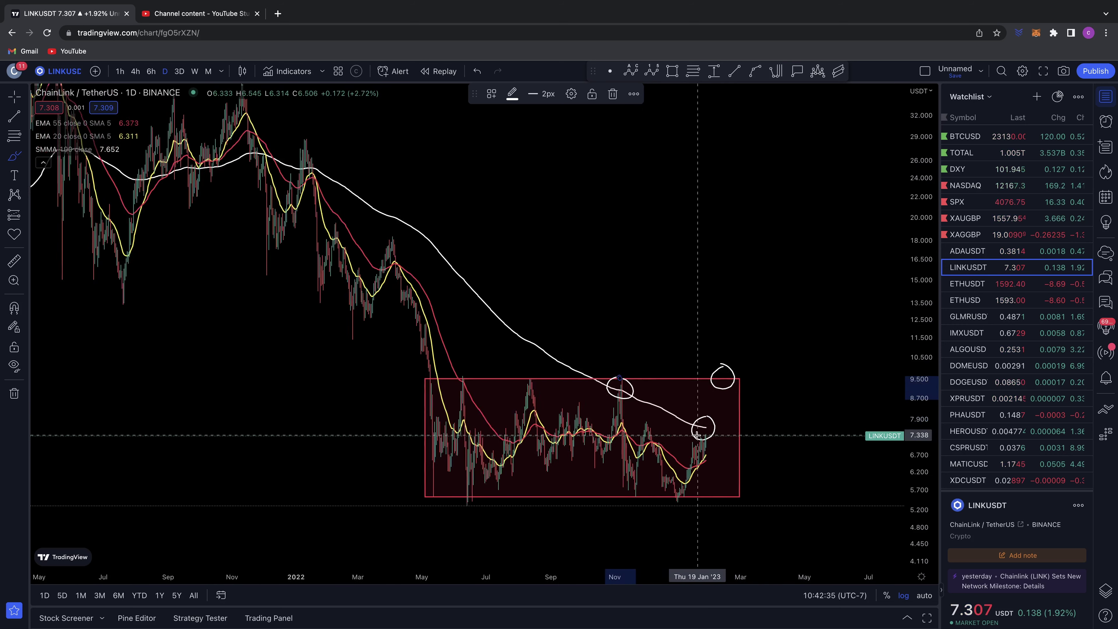
scroll(591, 391, down, 2)
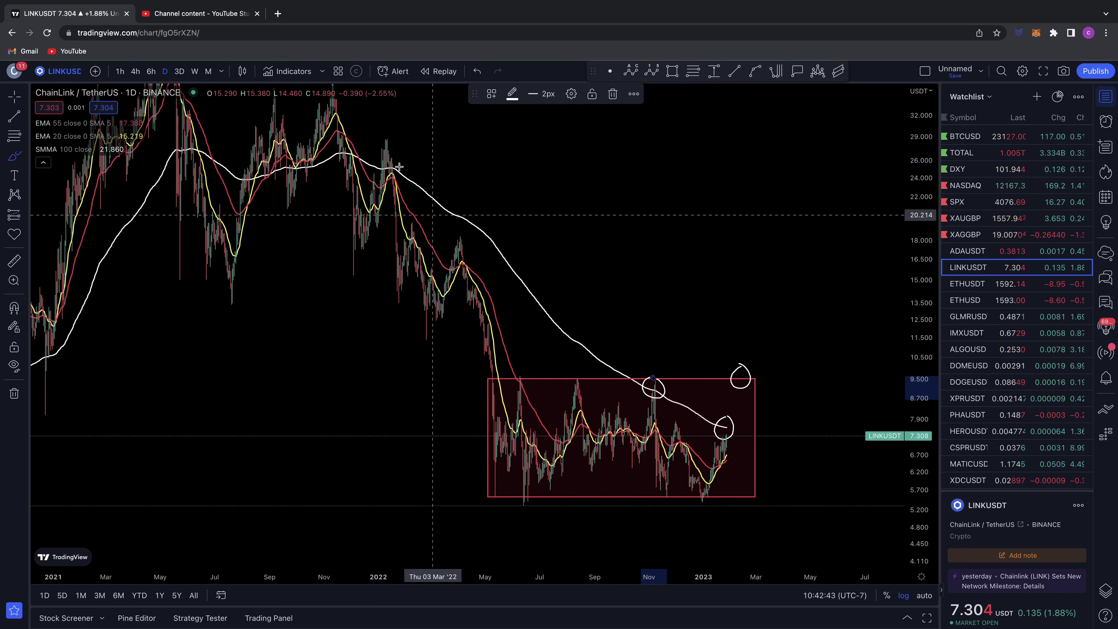
drag(399, 166, 396, 168)
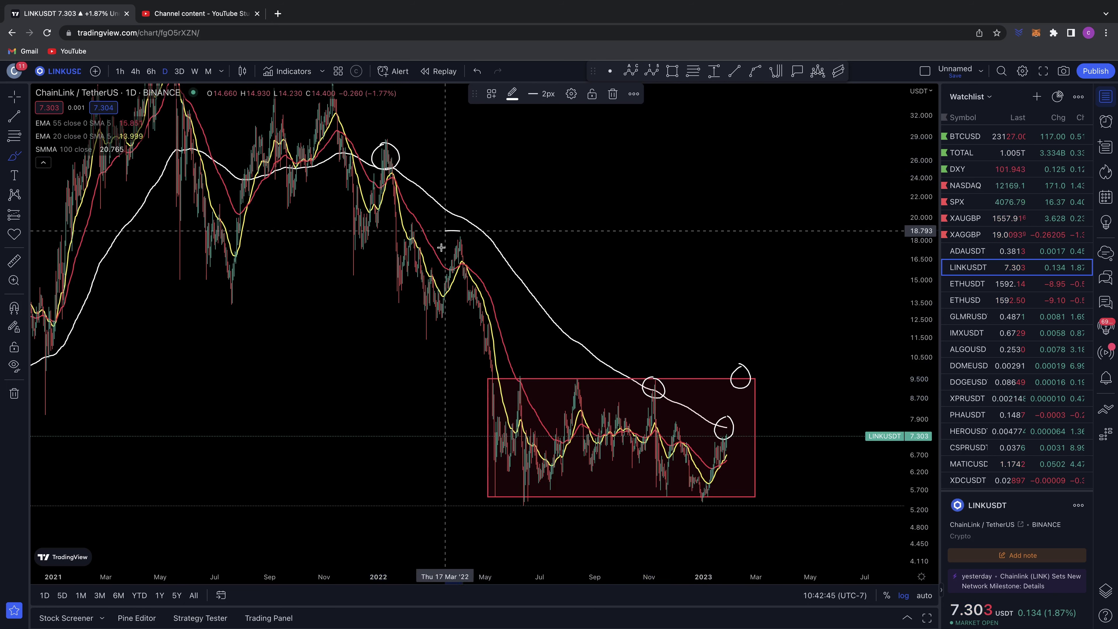
drag(455, 230, 459, 230)
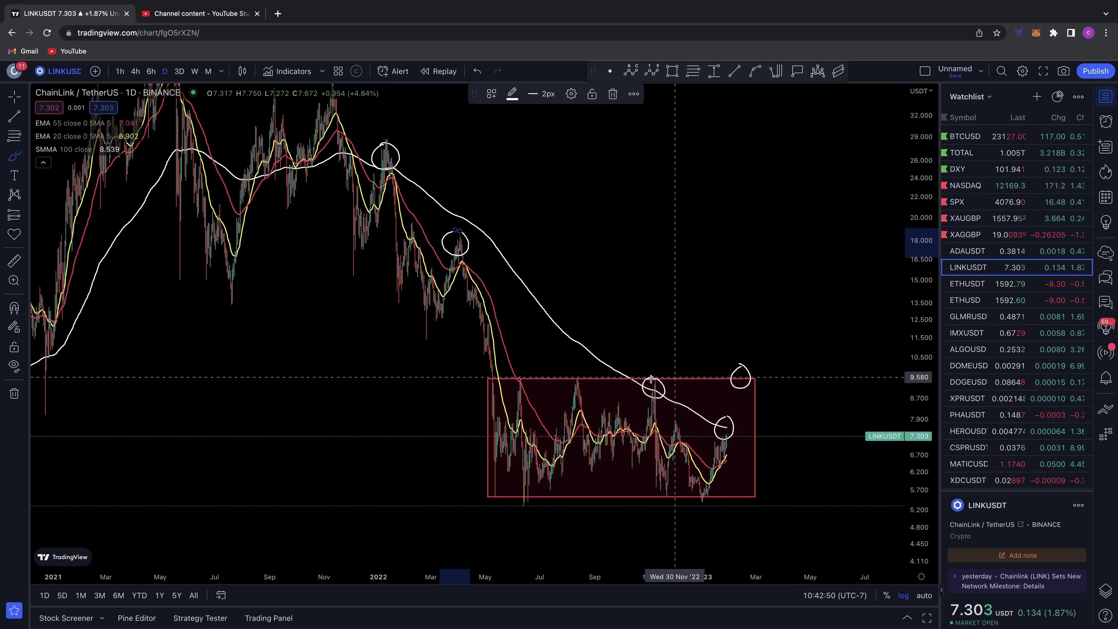
Trace the swings from the November 2022 peak through the year-end low to the white moving average, circling that low and the June 2022 low
mouse_move(654, 383)
mouse_down()
mouse_move(663, 497)
mouse_move(684, 454)
mouse_move(708, 491)
mouse_up()
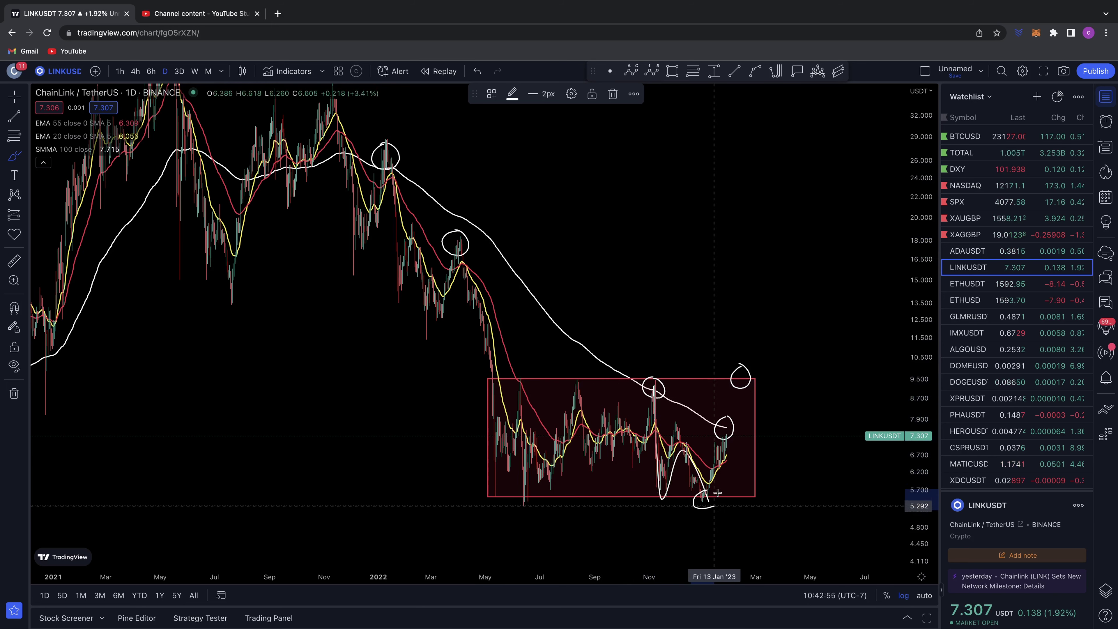
drag(524, 485, 523, 484)
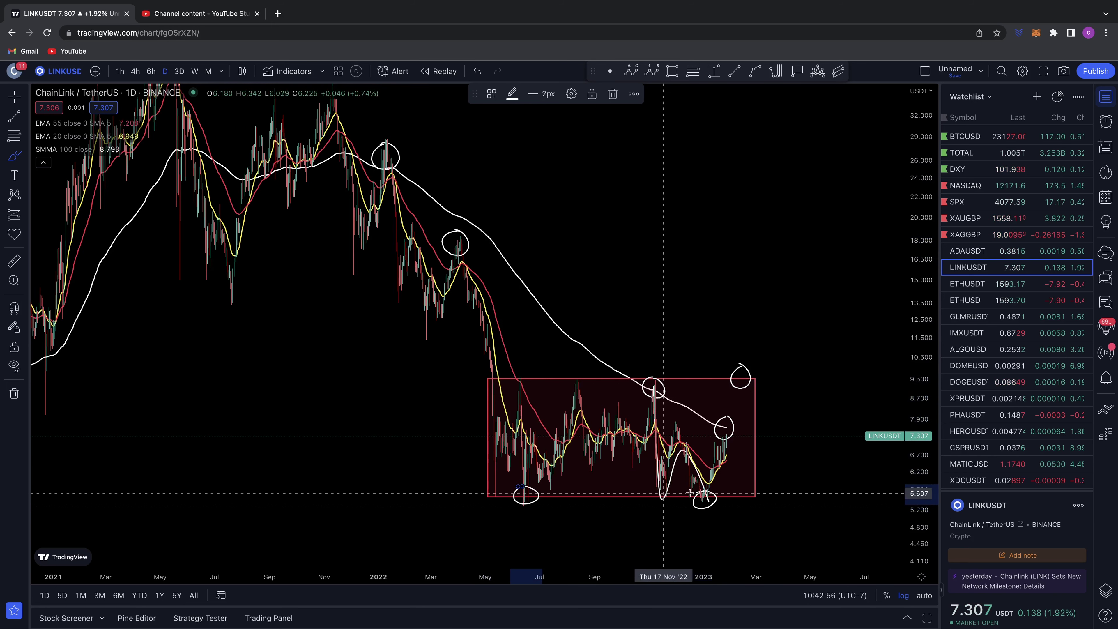
drag(697, 503, 719, 436)
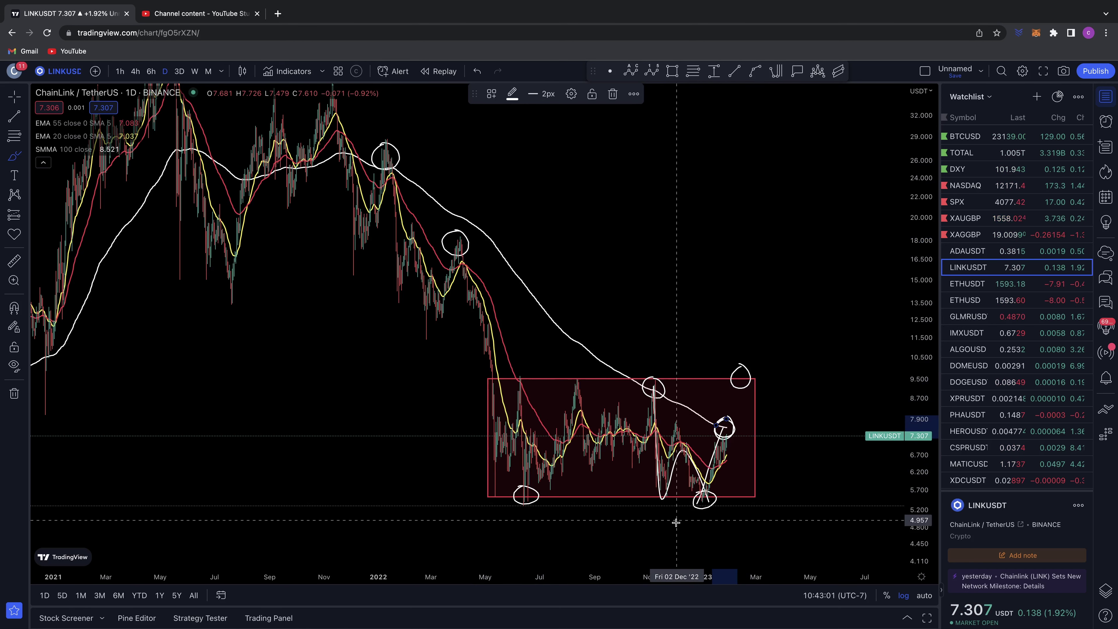
Undo all the brushed circles and swing lines on the chart
key(ctrl+z)
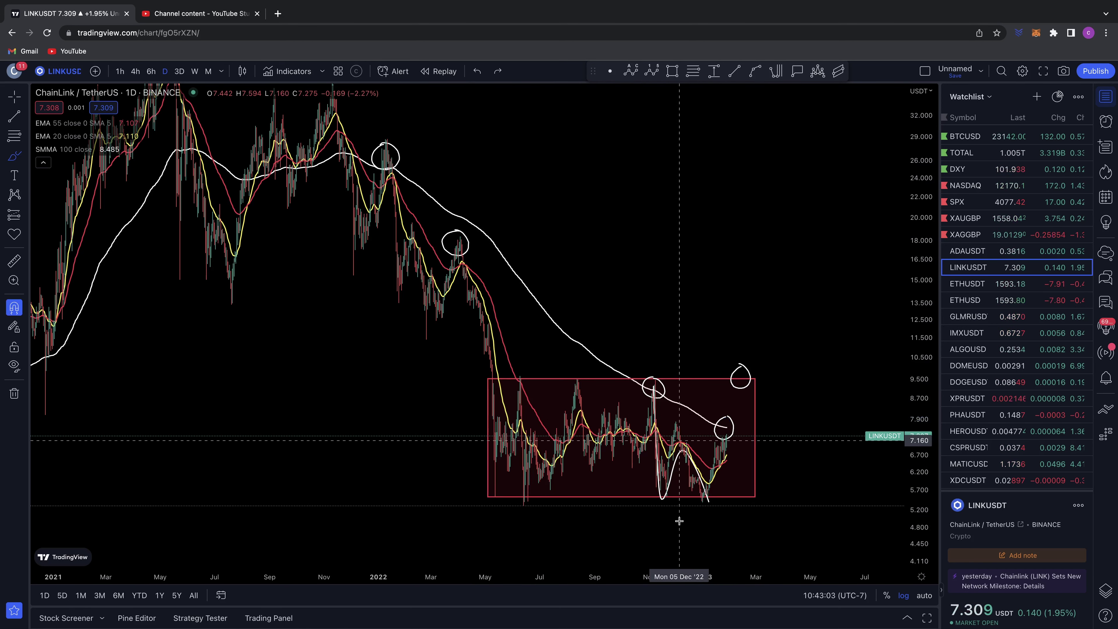
key(ctrl+z)
key(ctrl+z)
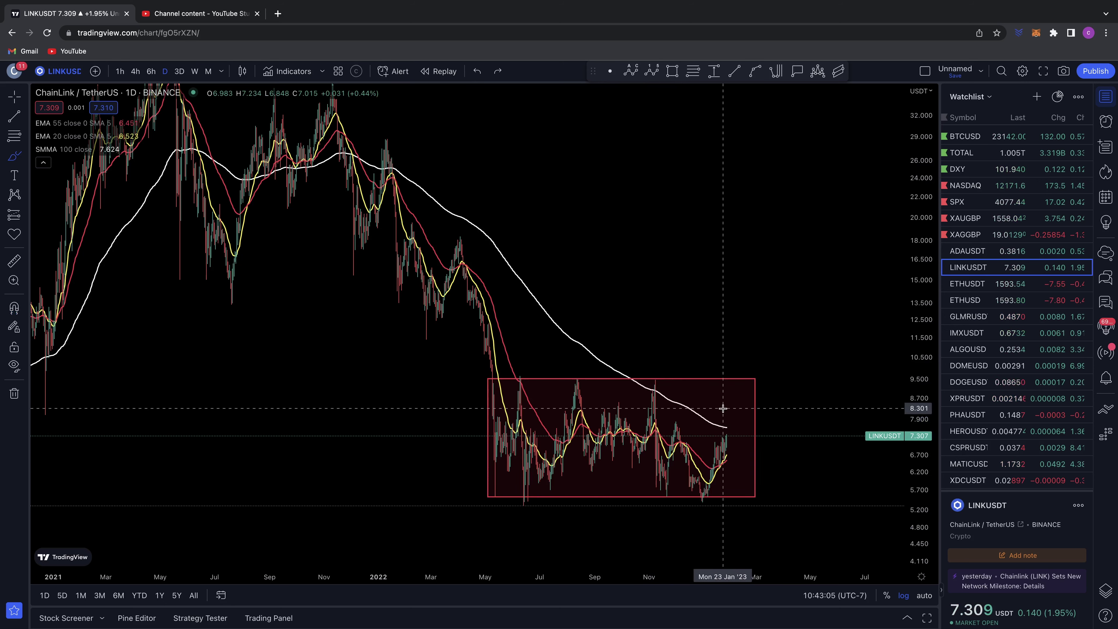
Circle the mid-January 2023 low, trace the swings up from the year-end low, and mark the end of the white moving average
scroll(723, 408, up, 5)
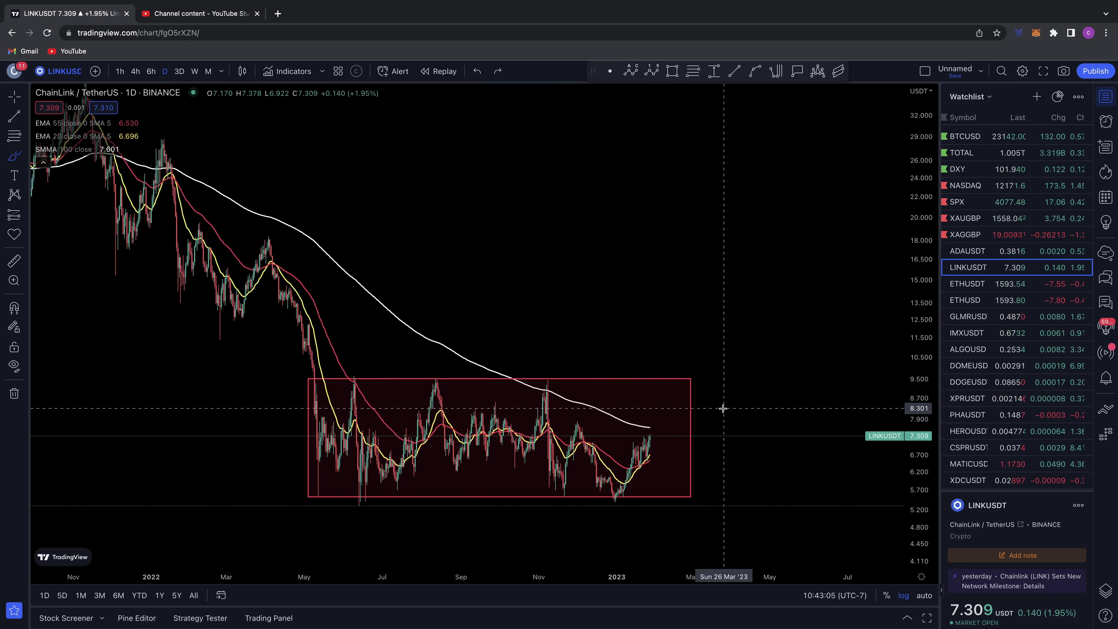
click(10, 98)
scroll(574, 289, up, 5)
mouse_move(433, 292)
mouse_down()
mouse_move(684, 188)
mouse_move(730, 183)
mouse_up()
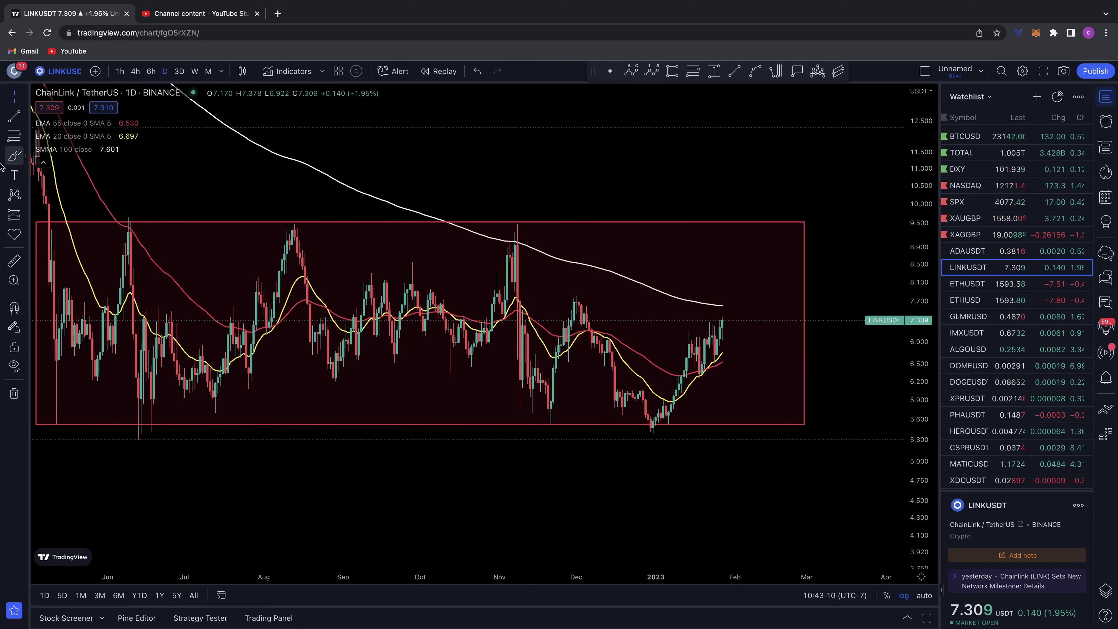
click(14, 156)
drag(705, 361, 719, 375)
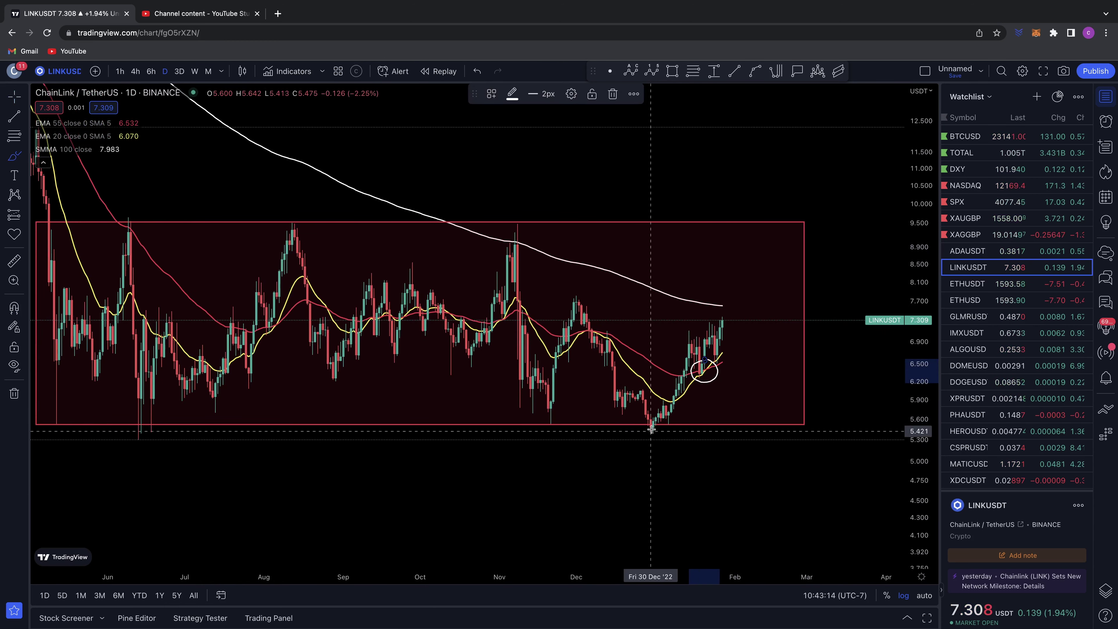
drag(651, 430, 679, 365)
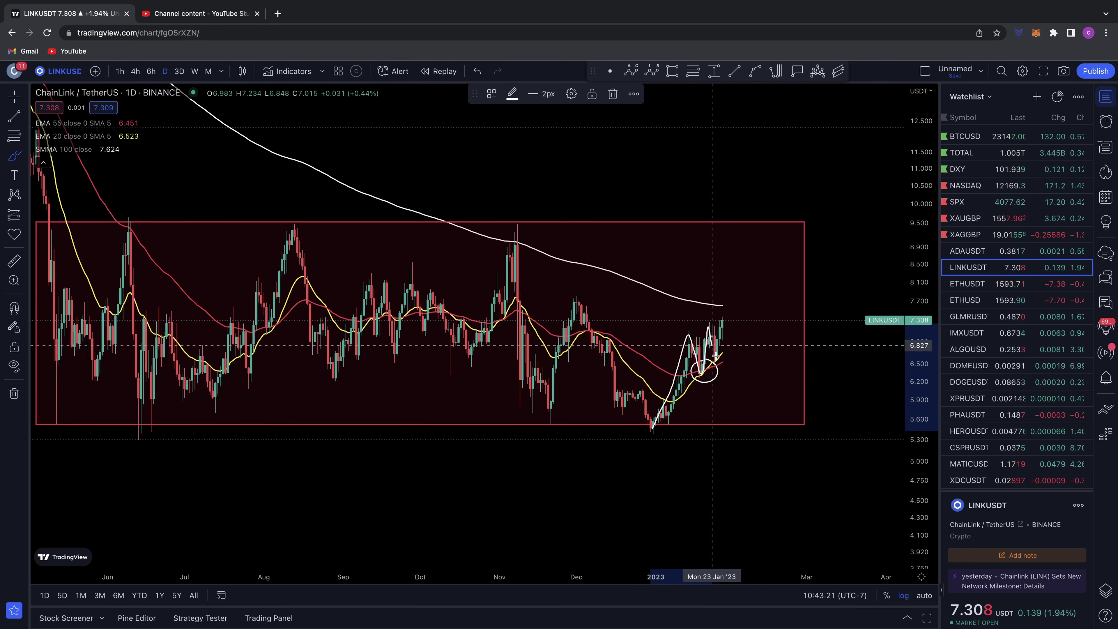
drag(730, 359, 726, 316)
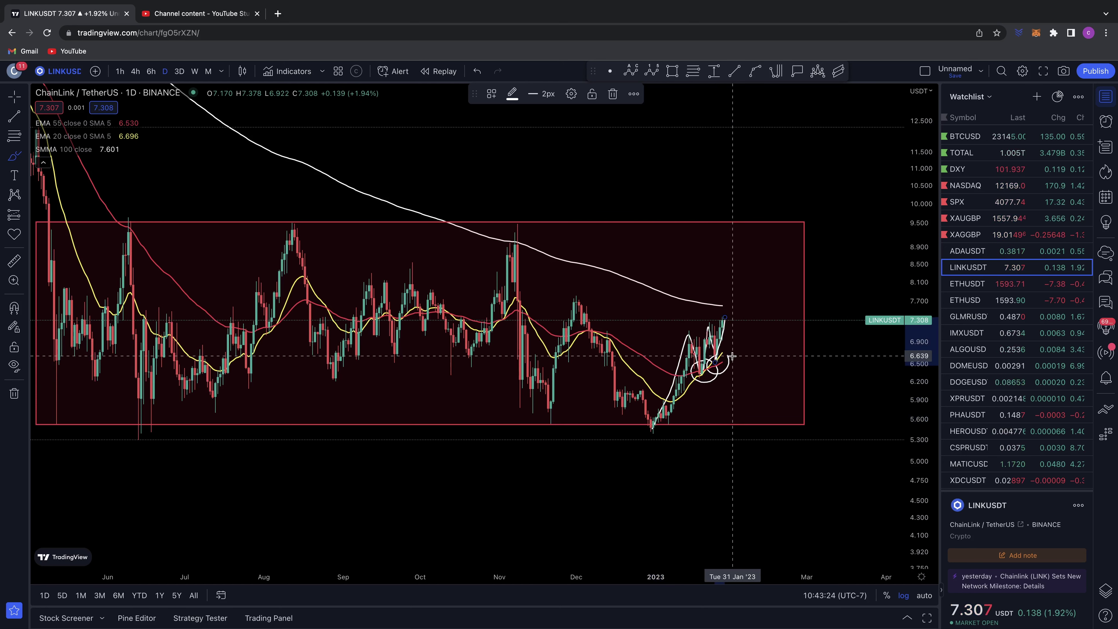
drag(730, 297, 712, 302)
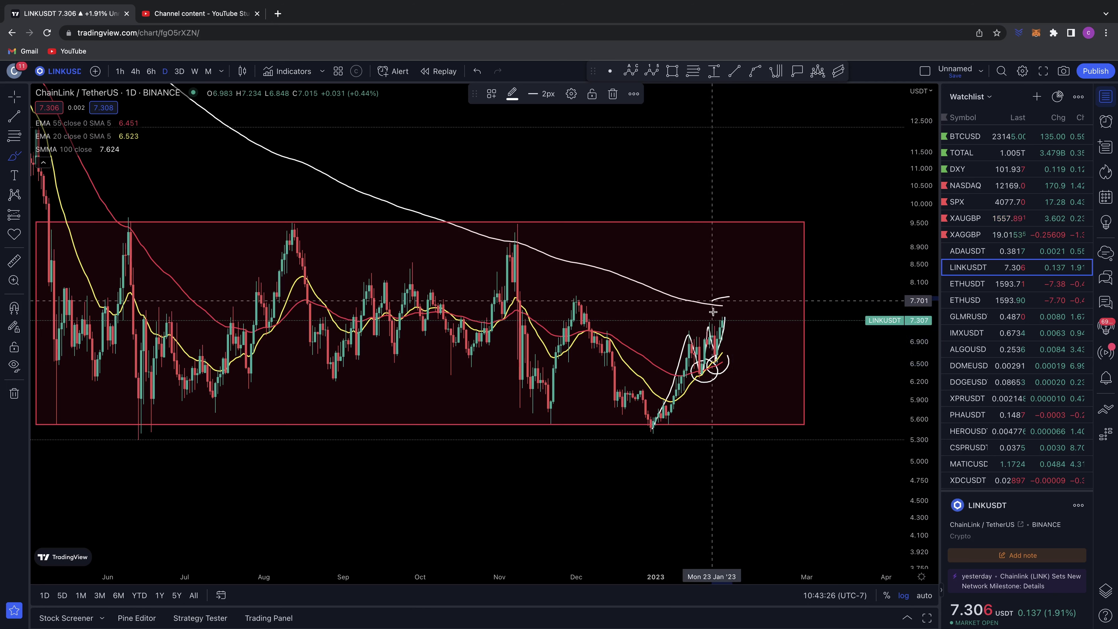
Undo the brushed circles and swing lines around the January 2023 rally
key(ctrl+z)
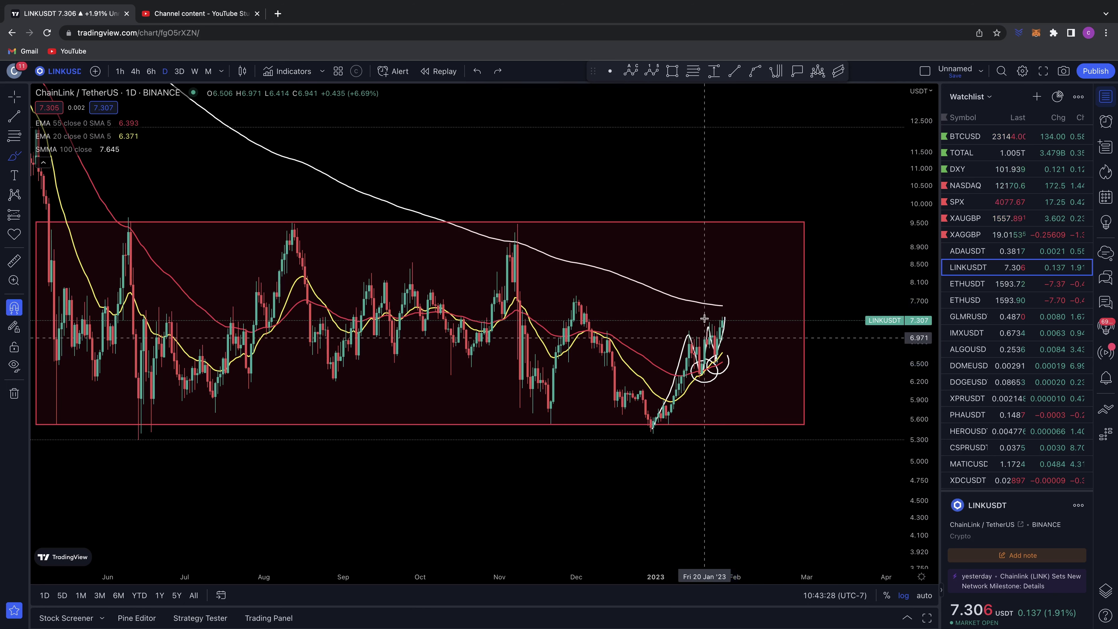
key(ctrl+z)
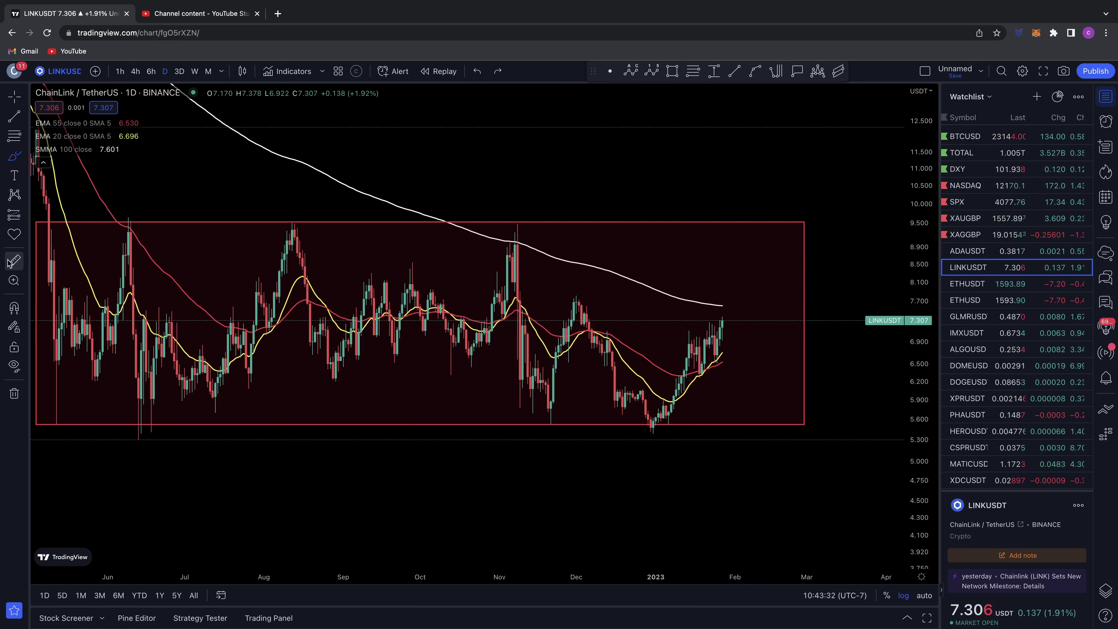
Circle the mid-January 2023 low, trace the rally to the white moving average, and circle its end and the November 2022 touch
drag(697, 386, 697, 367)
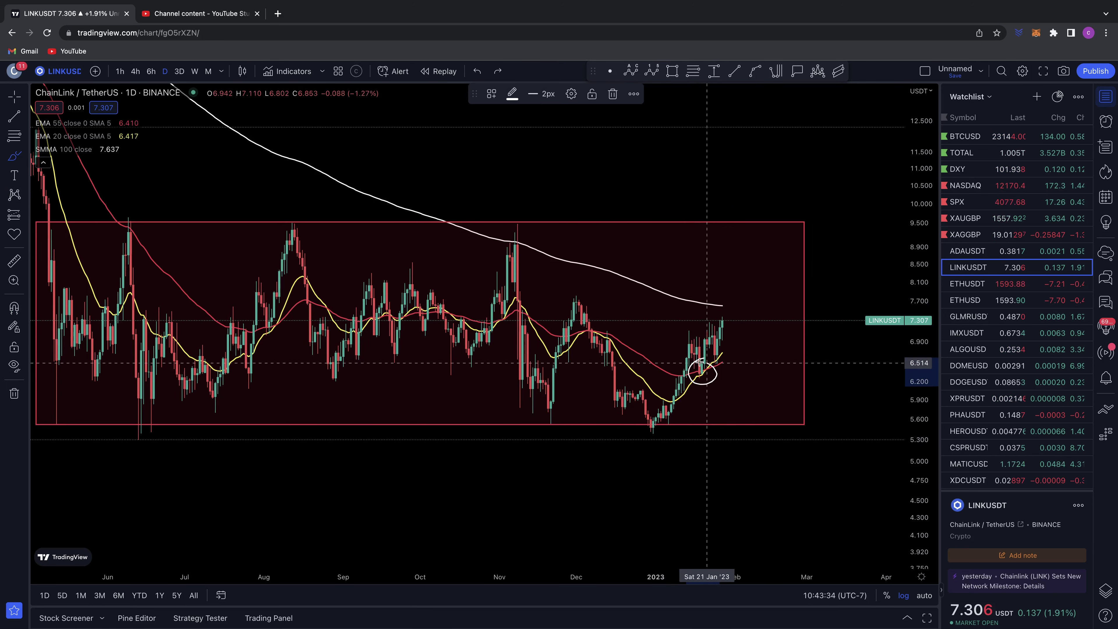
mouse_move(660, 426)
mouse_down()
mouse_move(694, 333)
mouse_move(731, 300)
mouse_up()
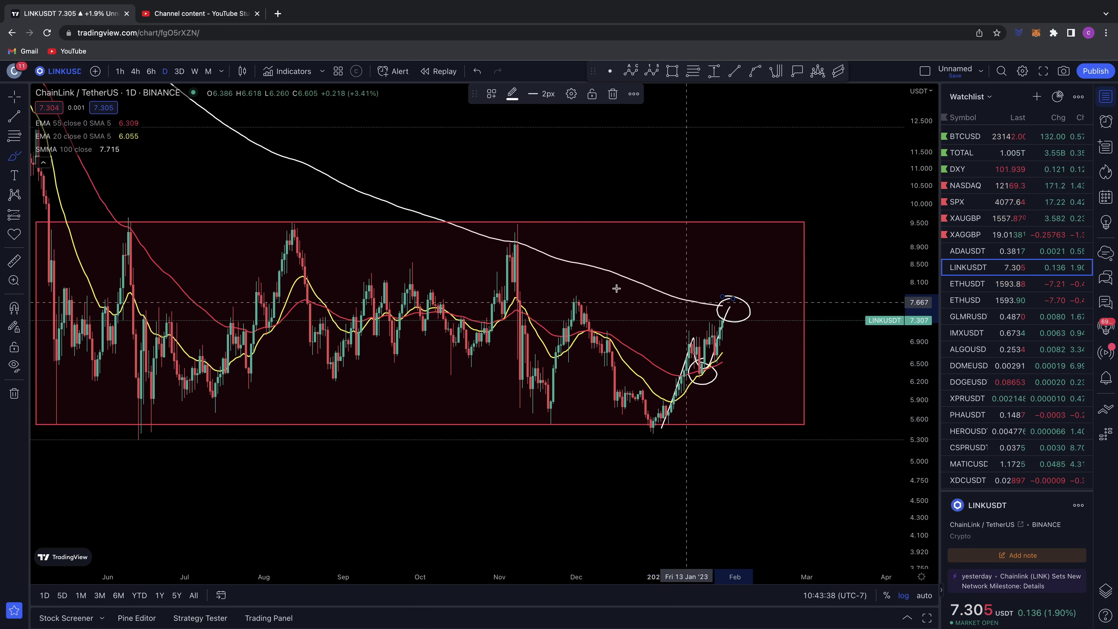
drag(508, 229, 511, 228)
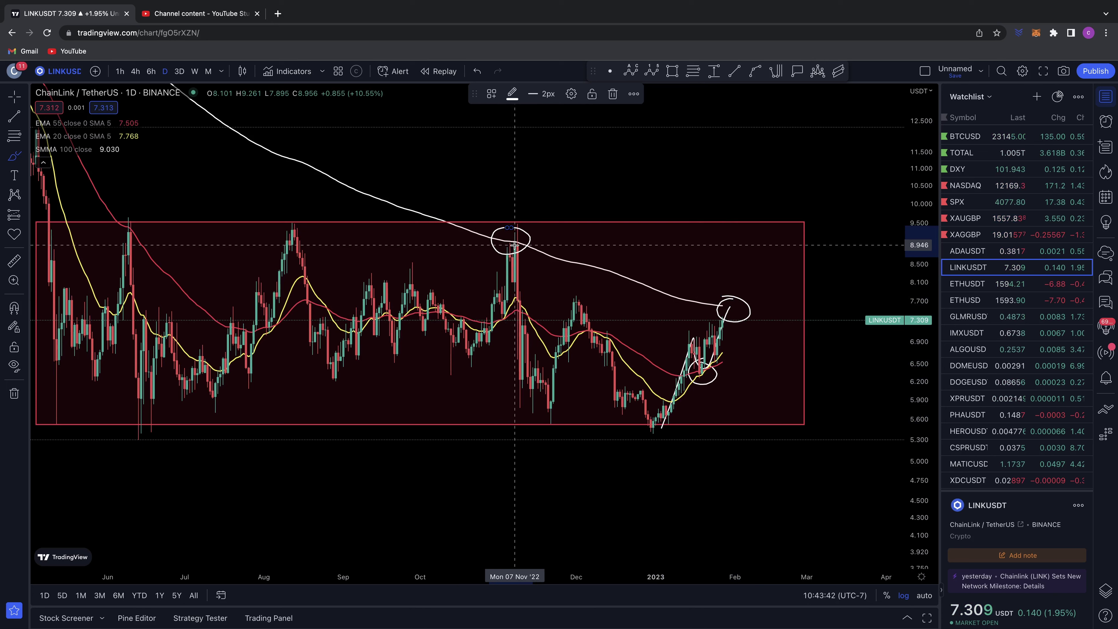
Sketch a projected path pulling back below the white moving average and rising to about 10, then undo all brushing except the mid-January circle
mouse_move(713, 370)
mouse_down()
mouse_move(734, 276)
mouse_move(740, 323)
mouse_up()
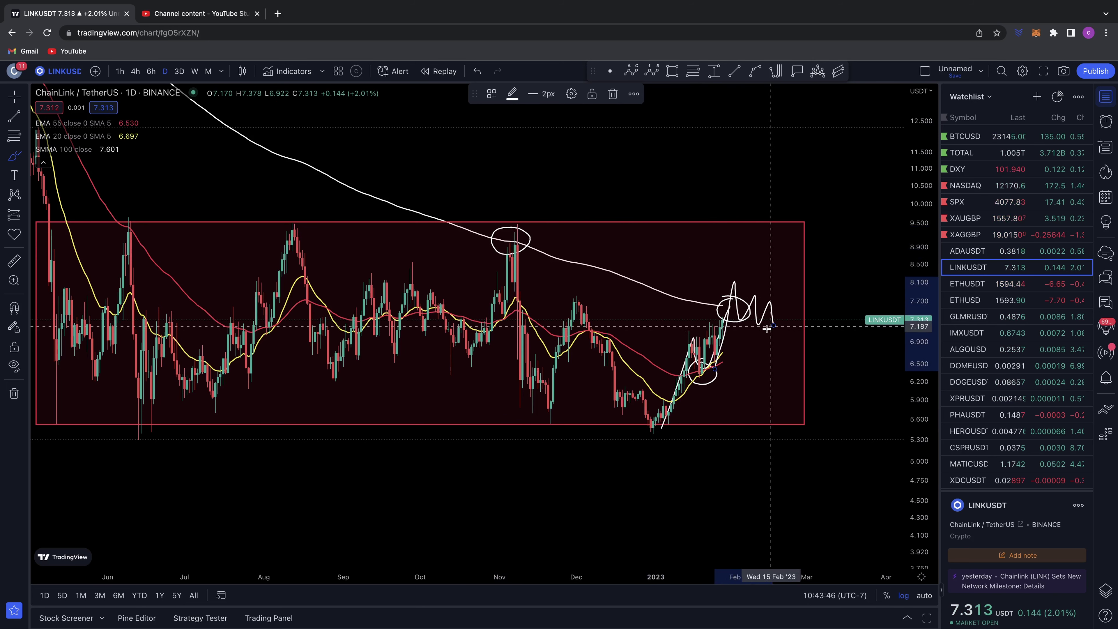
mouse_move(710, 366)
mouse_down()
mouse_move(788, 304)
mouse_move(800, 253)
mouse_up()
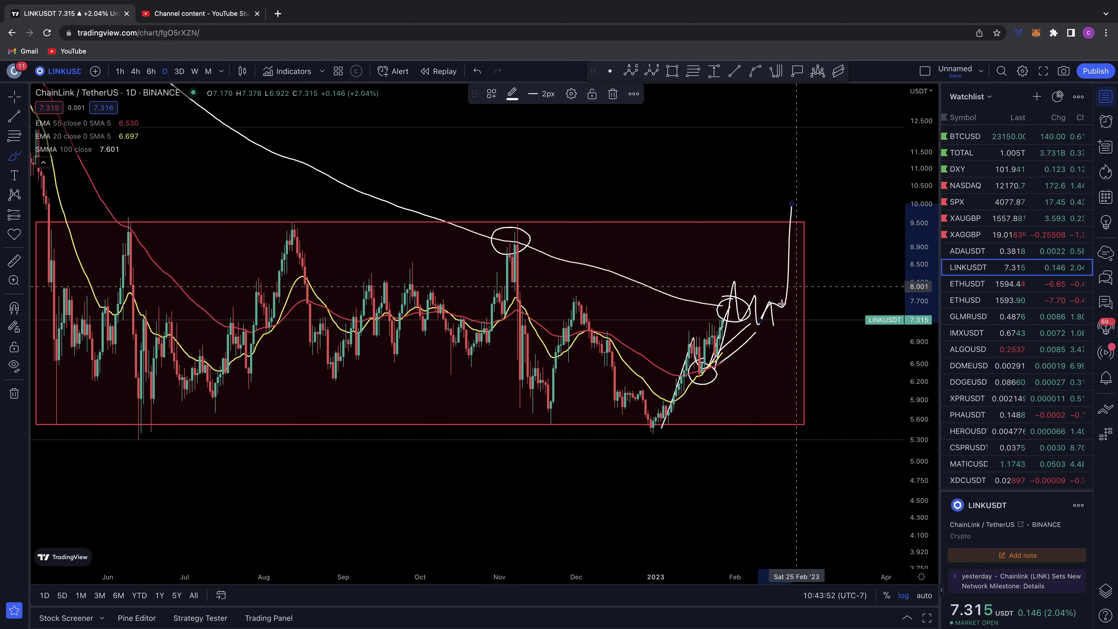
key(ctrl+z)
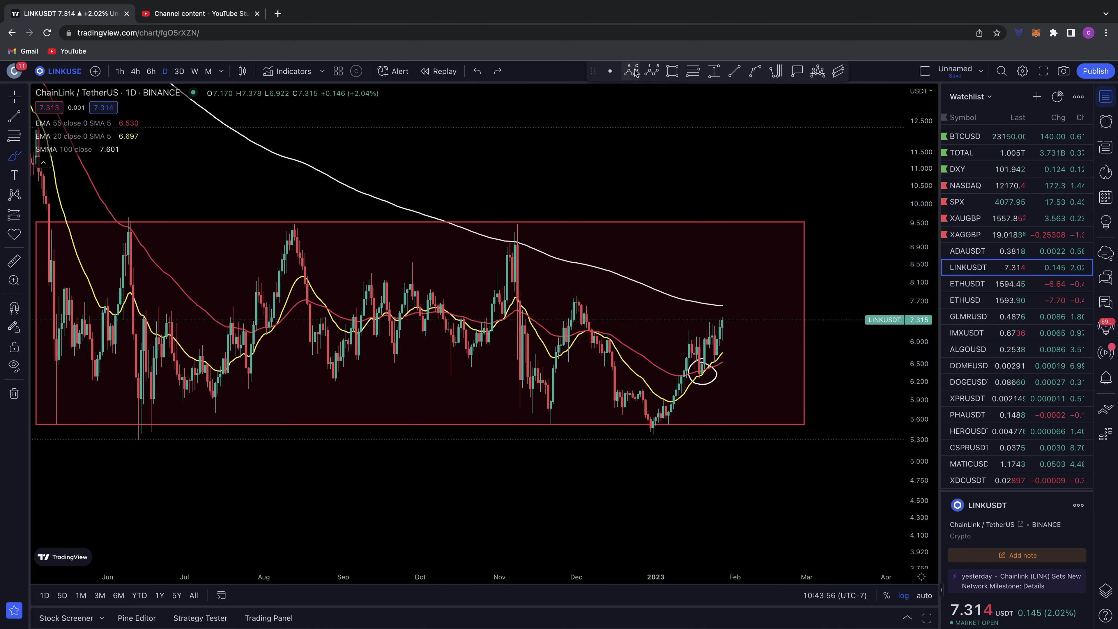
Draw an Elliott impulse wave through about 5.389, 7.145, 6.325, 7.907, 7.240 and 8.907, and delete it
click(652, 71)
click(653, 433)
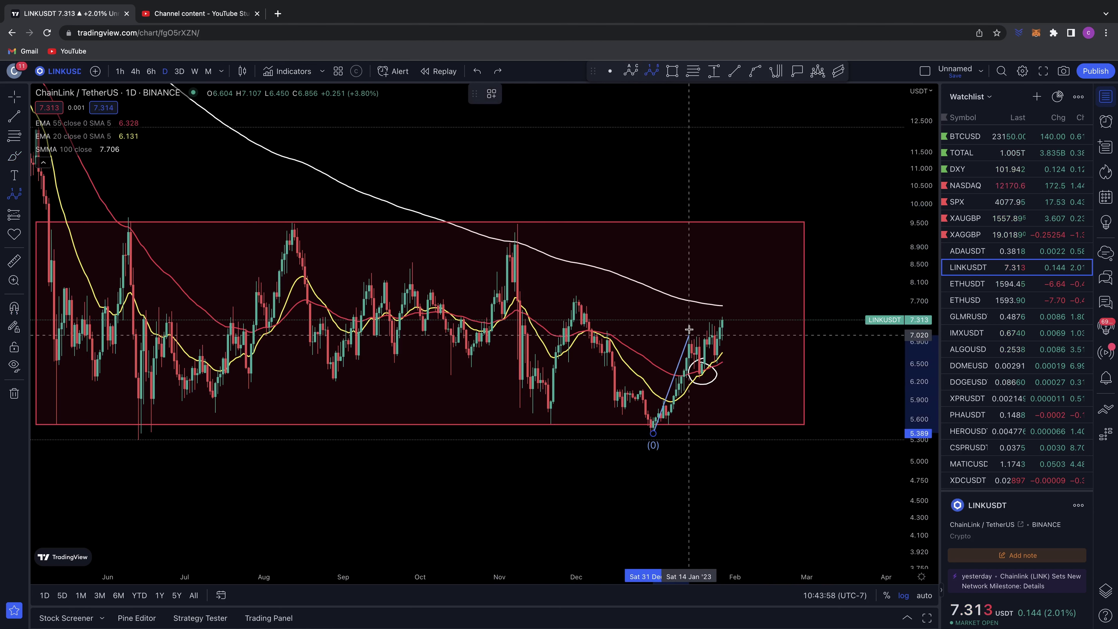
click(693, 354)
click(705, 370)
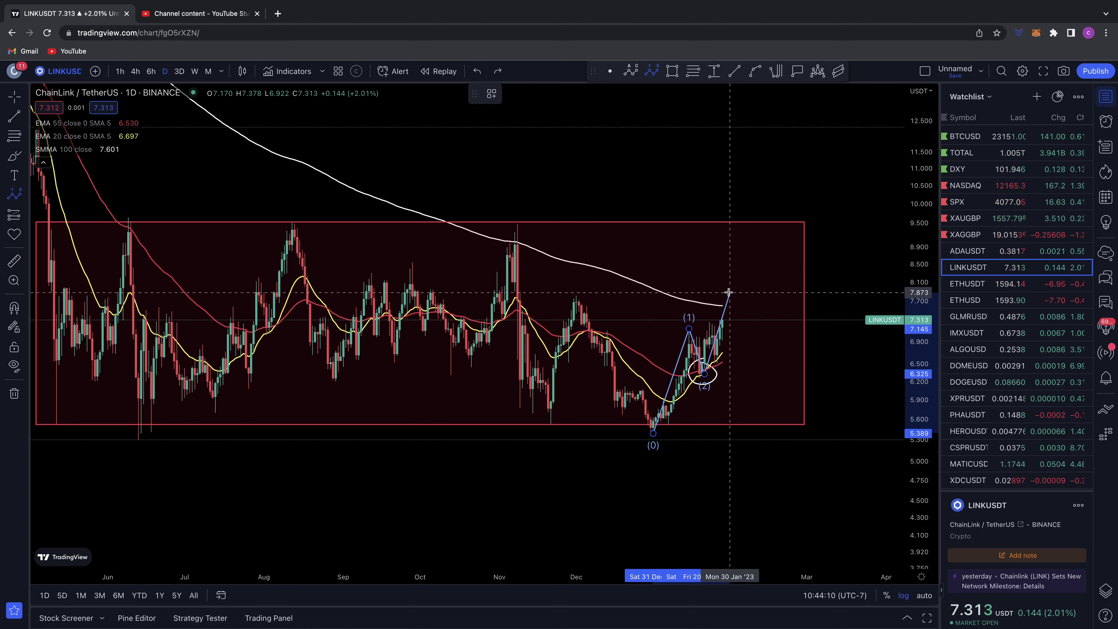
click(742, 306)
click(758, 323)
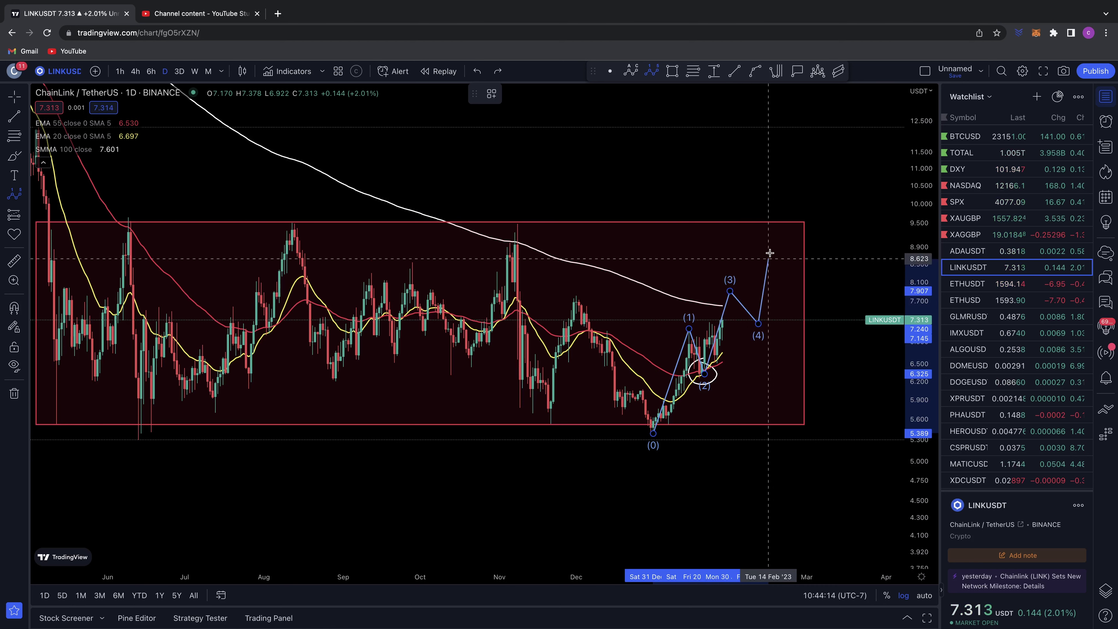
click(781, 247)
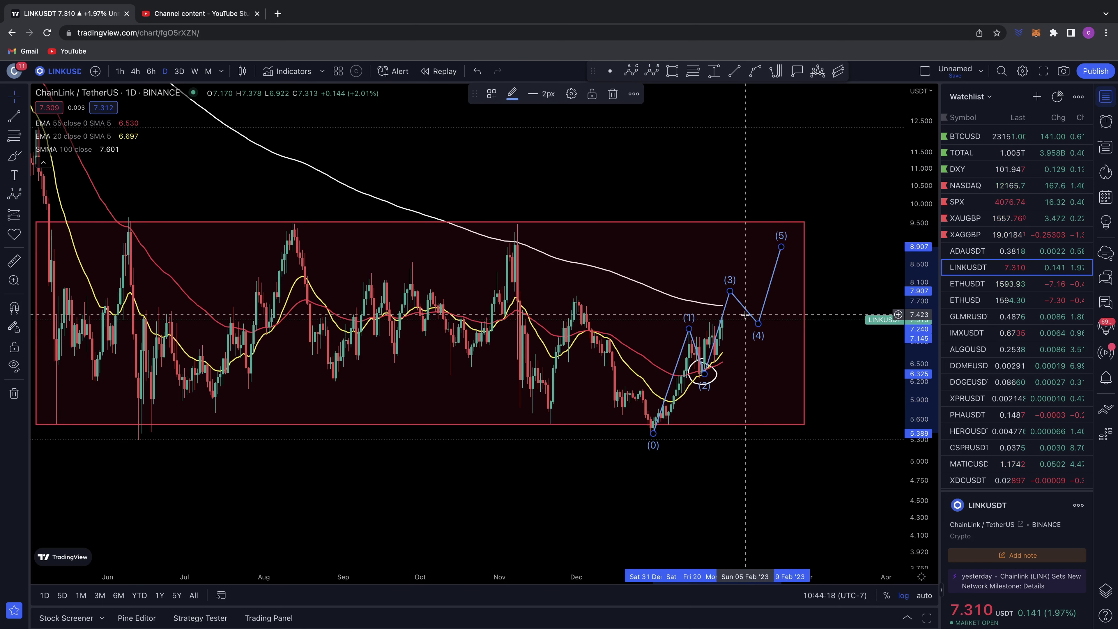
key(Delete)
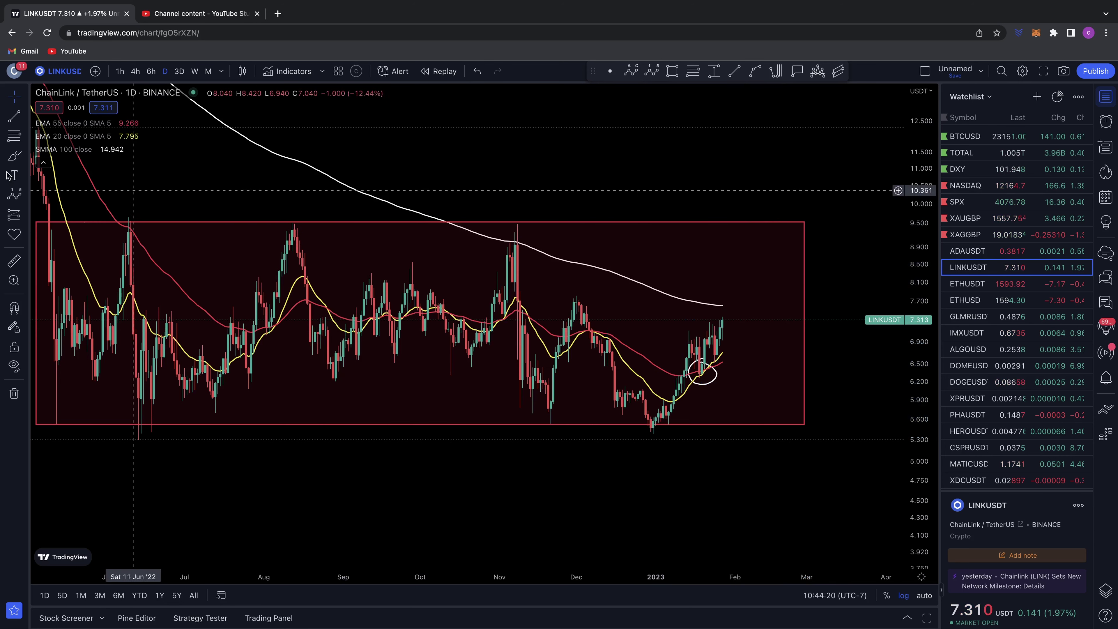
Draw a Fibonacci retracement between the 5.389 low and 7.826, and circle its 1.618 and 1.272 levels
click(12, 141)
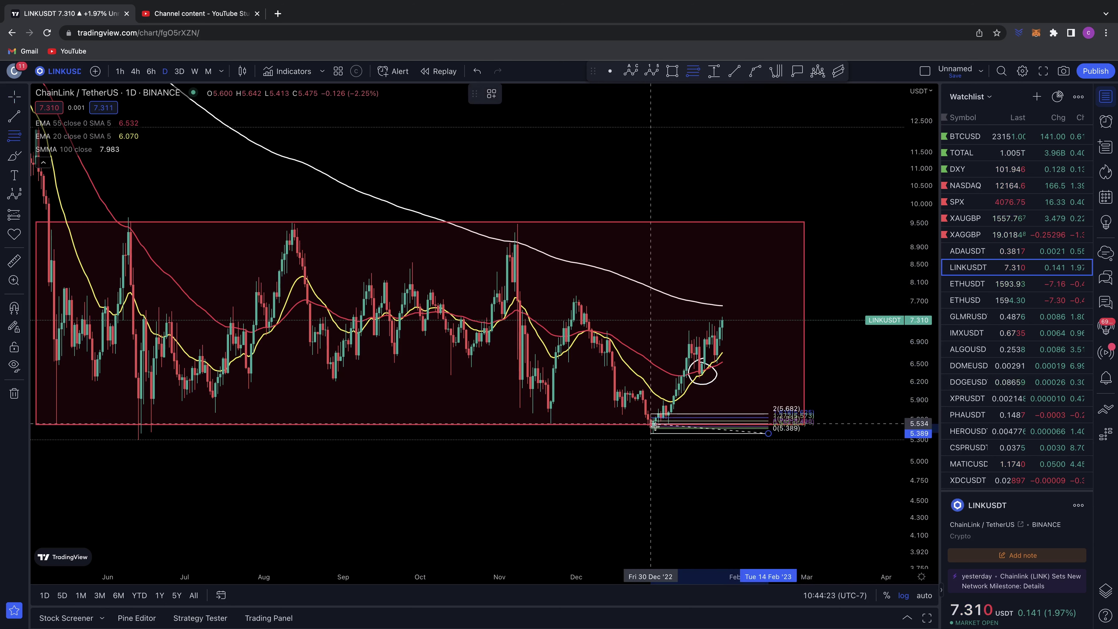
click(550, 295)
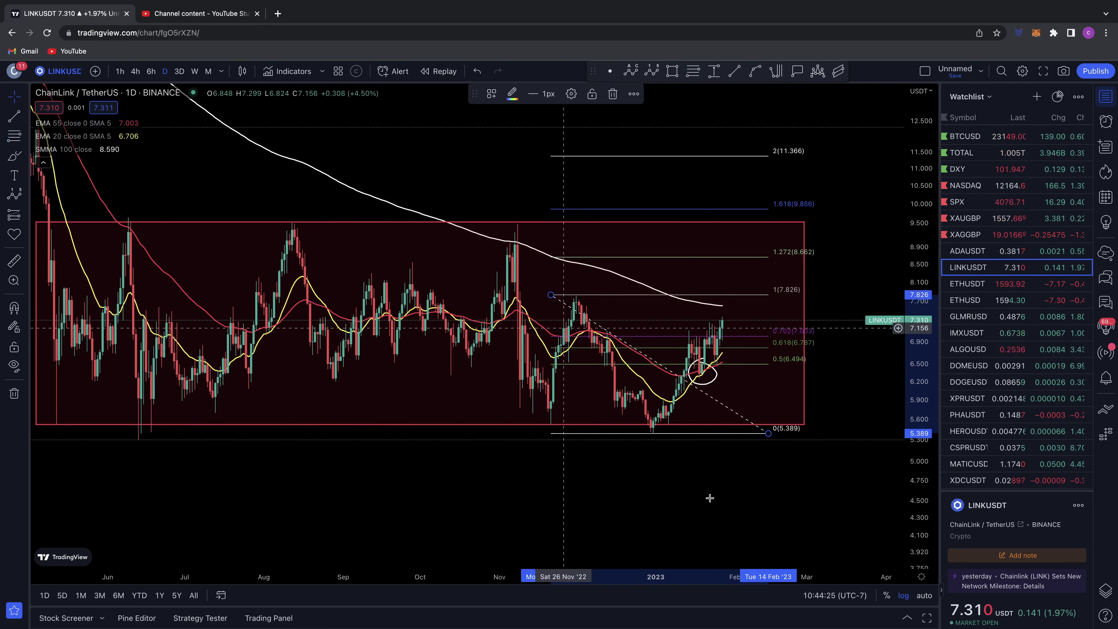
click(14, 156)
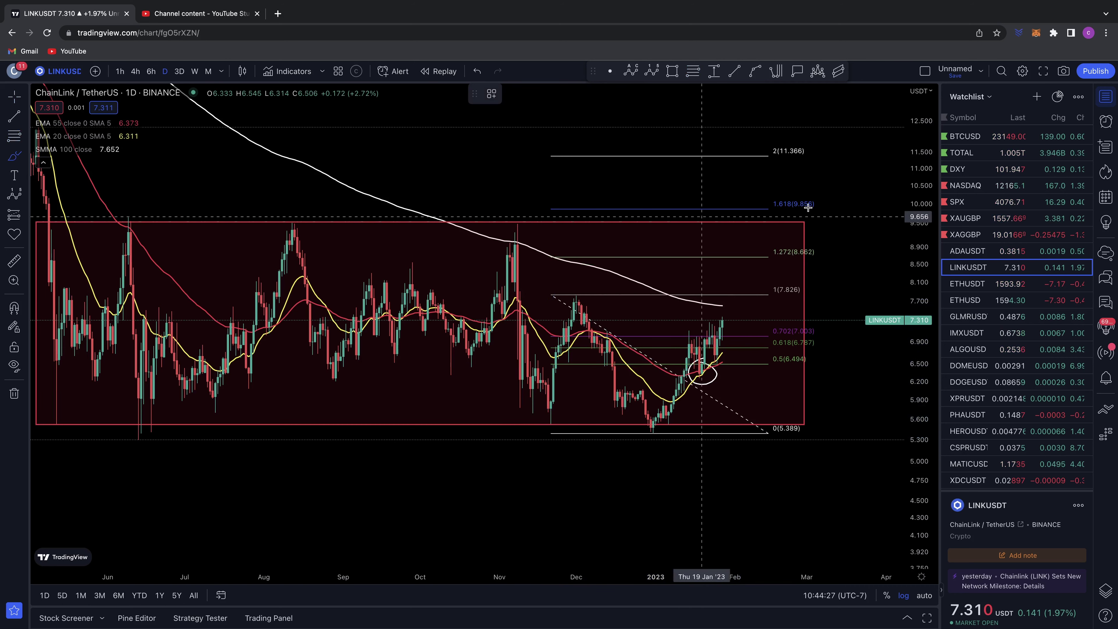
mouse_move(830, 198)
mouse_down()
mouse_move(764, 206)
mouse_move(810, 210)
mouse_move(764, 251)
mouse_move(806, 266)
mouse_move(815, 248)
mouse_up()
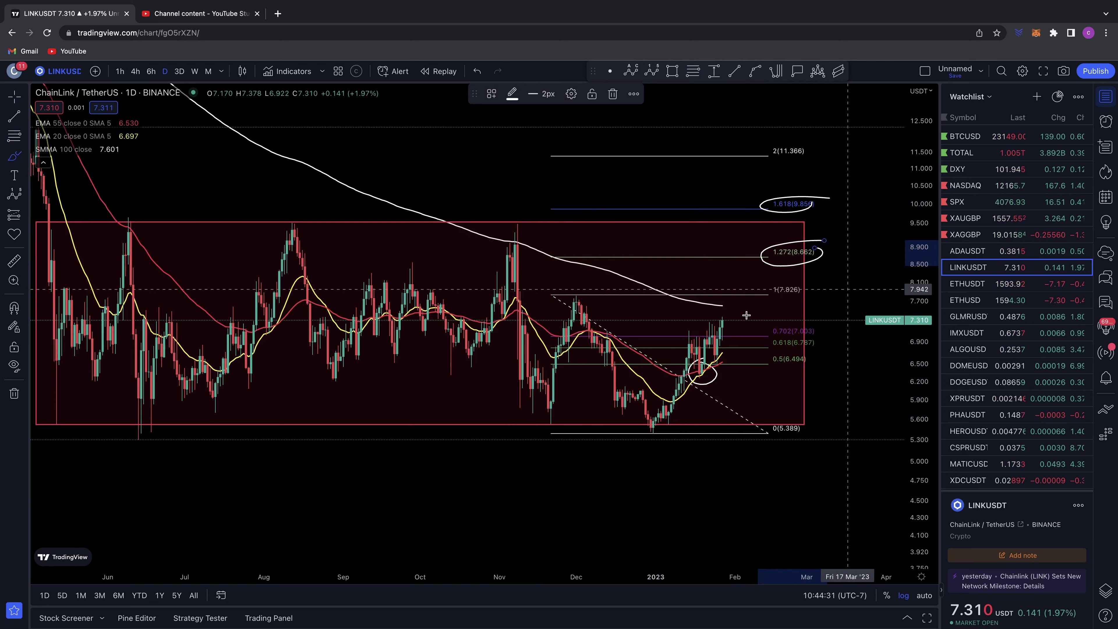
click(14, 260)
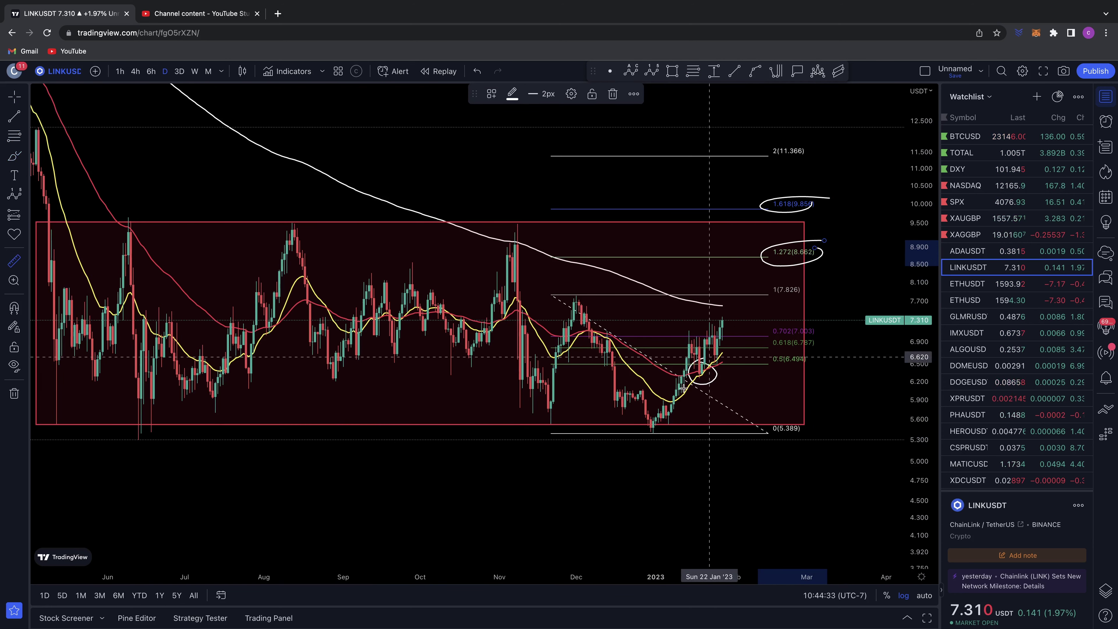
click(658, 422)
mouse_move(665, 400)
mouse_down()
mouse_move(680, 355)
mouse_move(672, 445)
mouse_move(681, 399)
mouse_move(705, 418)
mouse_up()
click(665, 418)
click(631, 391)
Trace the swings from the year-end low up to the Fibonacci 1 level and circle that level's label
click(15, 157)
mouse_move(718, 375)
mouse_down()
mouse_move(752, 342)
mouse_move(824, 331)
mouse_up()
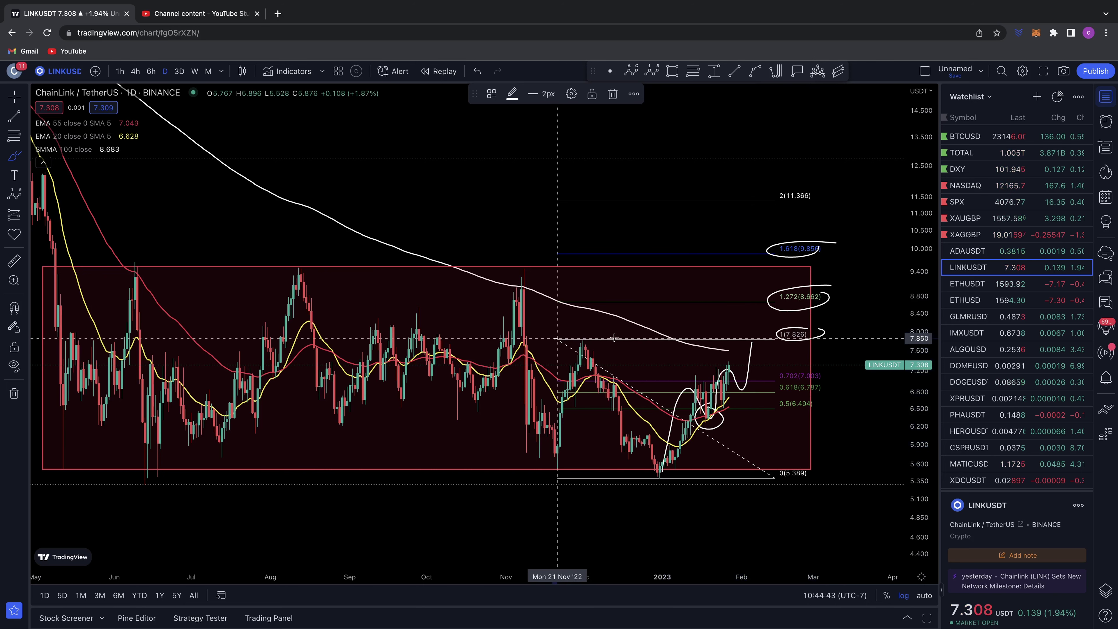
Mark the early December 2022 high and the year-end low, and encircle the 1.272 and 1.618 Fibonacci levels together
drag(587, 337, 588, 337)
drag(634, 474, 668, 472)
drag(588, 334, 583, 330)
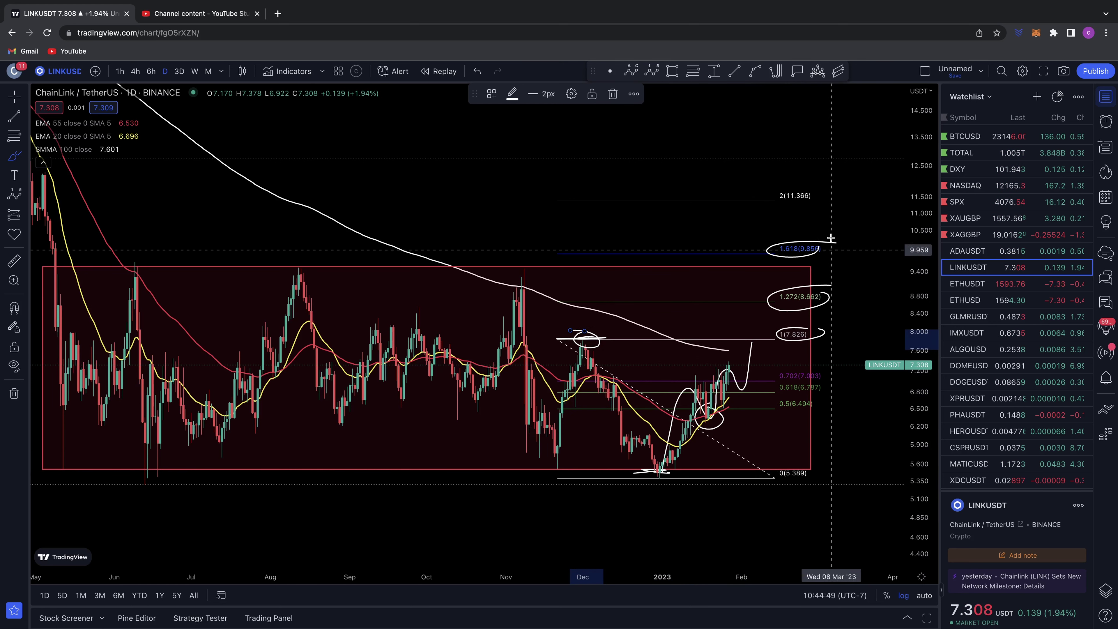
mouse_move(831, 238)
mouse_down()
mouse_move(758, 241)
mouse_move(793, 314)
mouse_move(828, 235)
mouse_up()
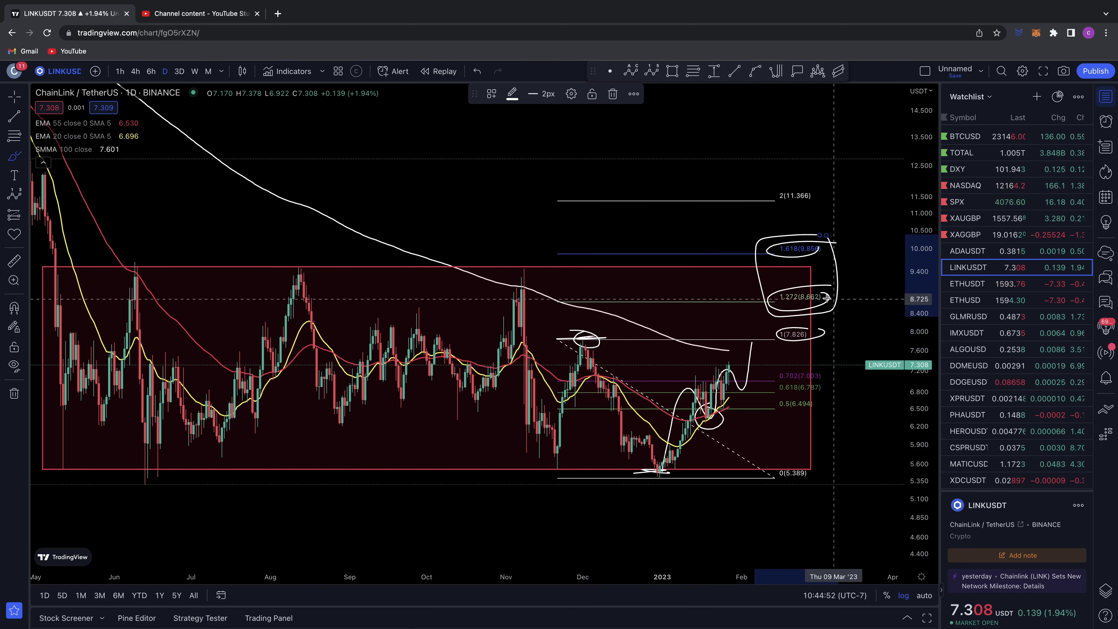
Circle the three range-top touches in June, August and November 2022
scroll(375, 261, down, 2)
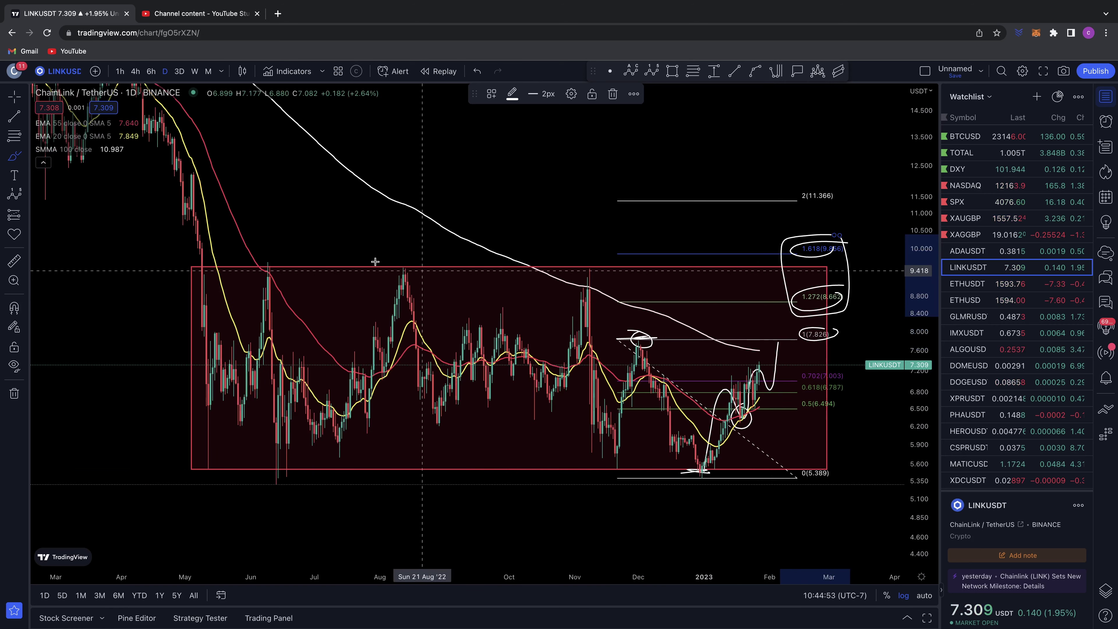
drag(270, 256, 282, 258)
drag(405, 253, 420, 254)
drag(597, 246, 582, 254)
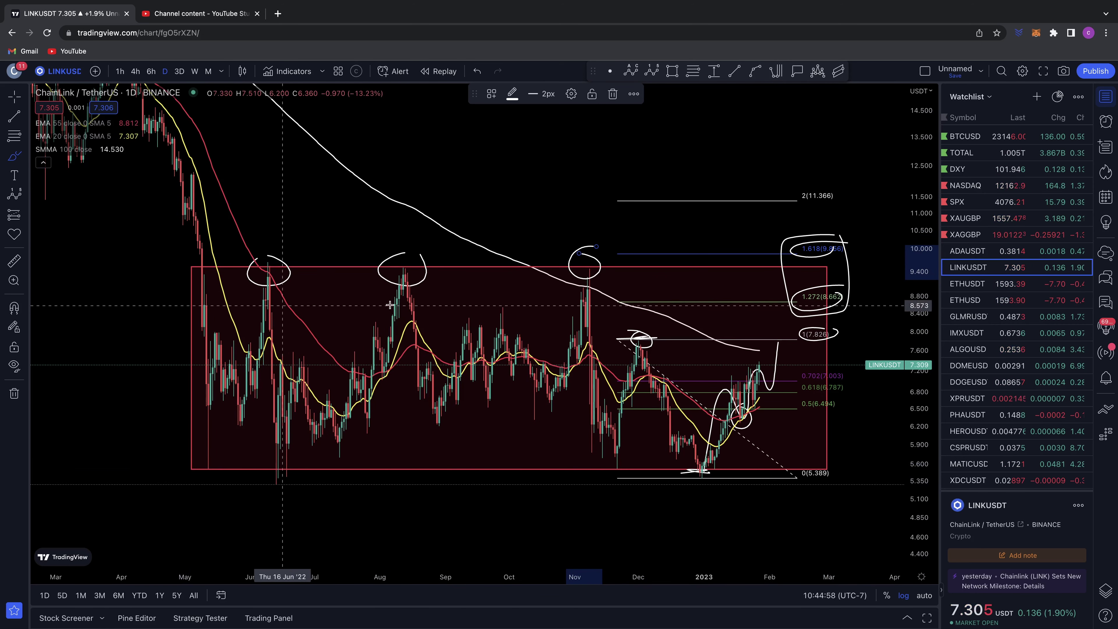
Circle the four range-bottom touches in May, June, November and late December 2022
mouse_move(207, 449)
mouse_down()
mouse_move(218, 462)
mouse_move(190, 448)
mouse_up()
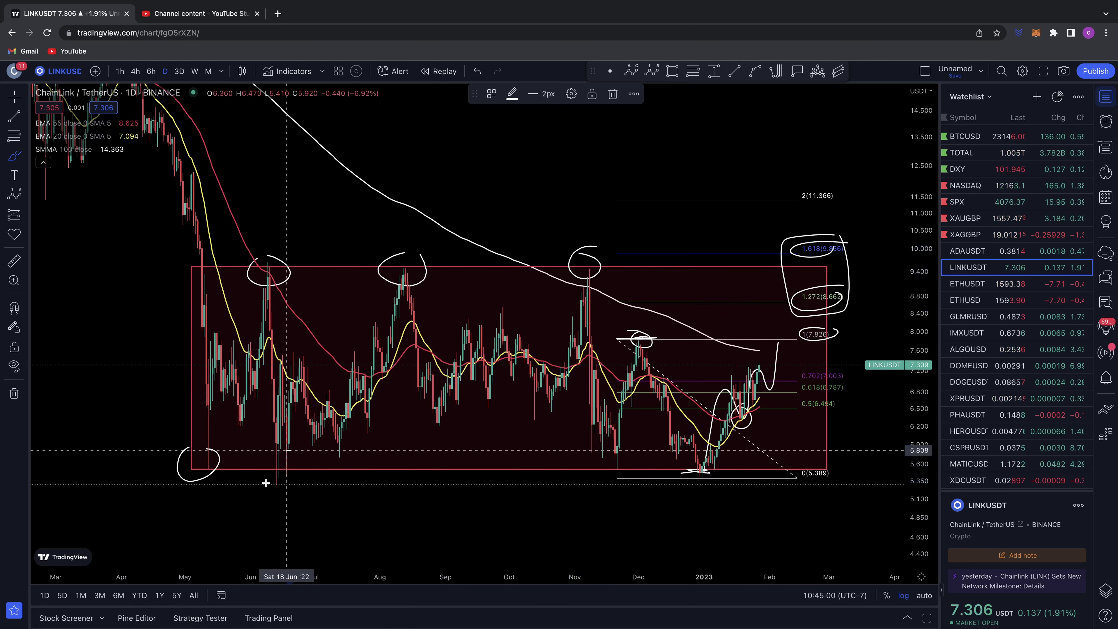
drag(266, 483, 291, 453)
mouse_move(604, 450)
mouse_down()
mouse_move(602, 470)
mouse_move(624, 451)
mouse_up()
mouse_move(733, 460)
mouse_down()
mouse_move(733, 479)
mouse_move(703, 479)
mouse_move(724, 459)
mouse_up()
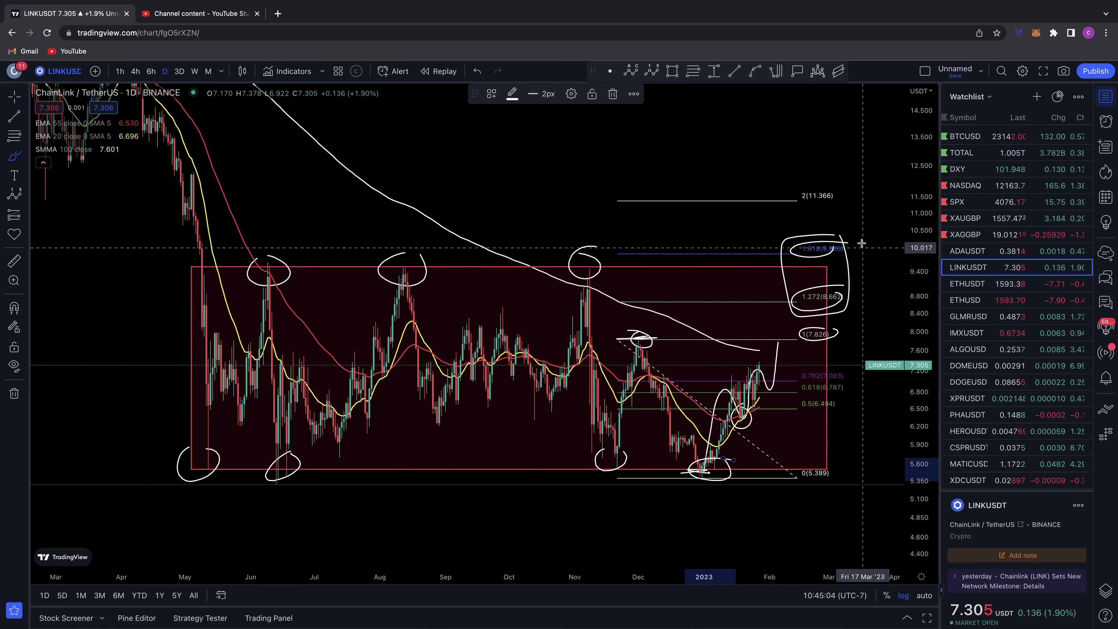
Circle the range top between the 1.272 and 1.618 levels, and brush an outline along the top and bottom of the range
mouse_move(829, 254)
mouse_down()
mouse_move(839, 277)
mouse_move(826, 257)
mouse_up()
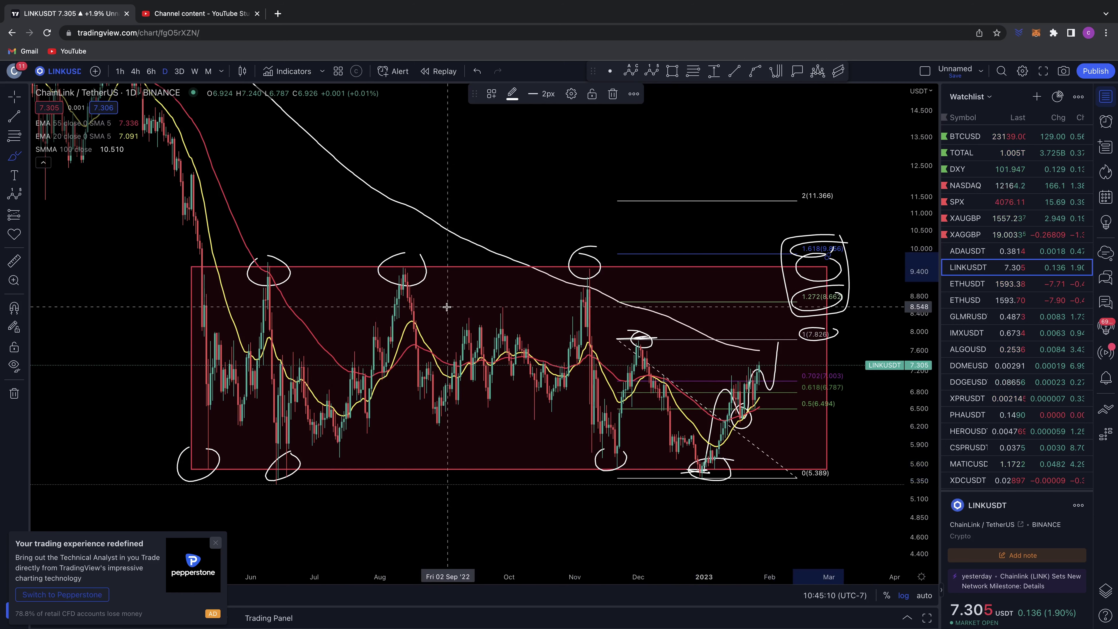
mouse_move(192, 261)
mouse_down()
mouse_move(722, 264)
mouse_move(836, 473)
mouse_move(524, 456)
mouse_move(215, 399)
mouse_up()
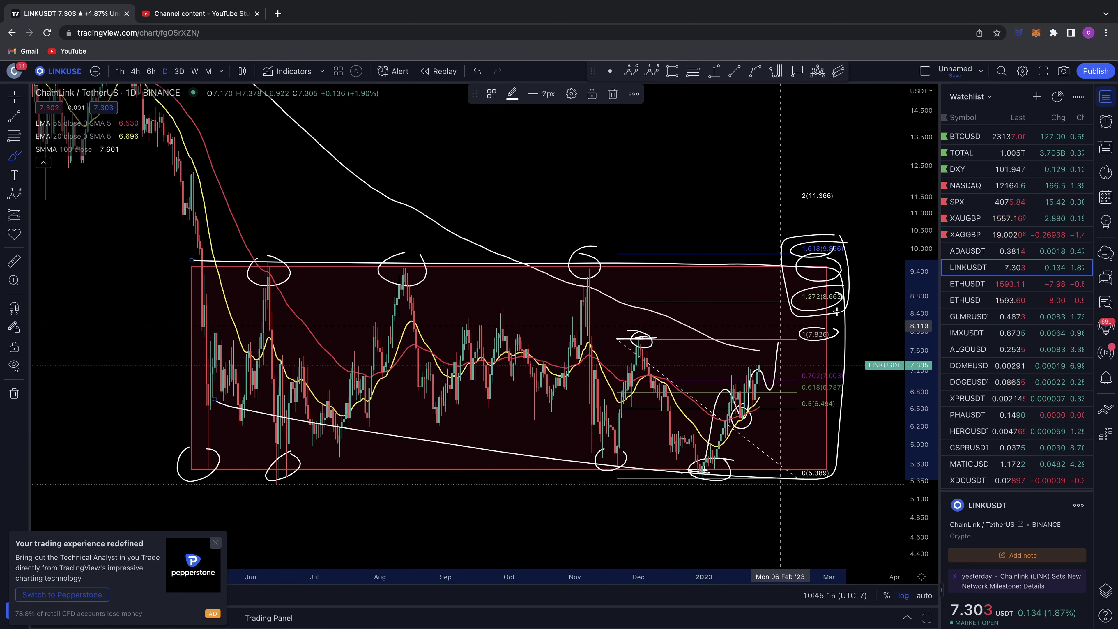
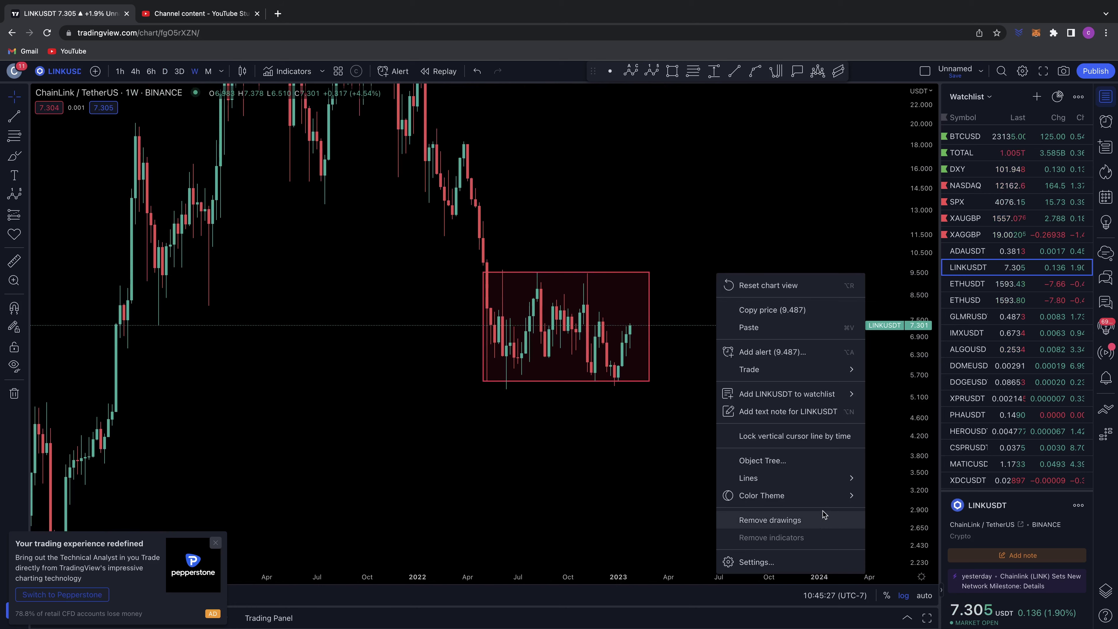
Remove all drawings from the weekly LINKUSDT chart
click(826, 519)
scroll(851, 417, left, 2)
drag(925, 376, 923, 513)
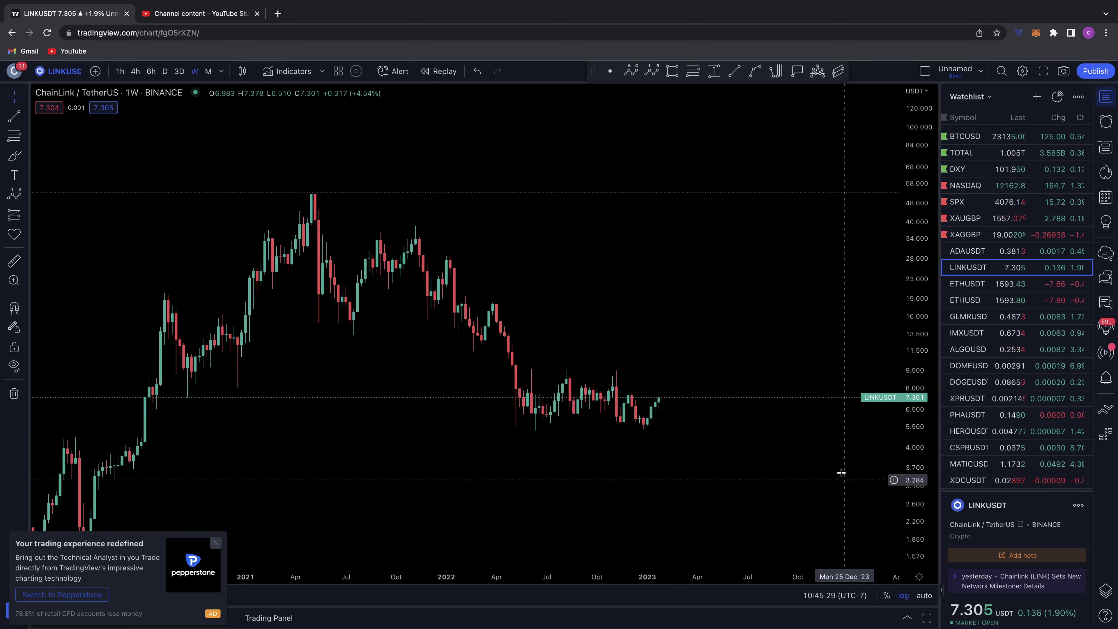
Draw a Fibonacci retracement with its 0 level at the 5.341 range low and its 1 level at the 2021 high of 53.220
drag(840, 472, 826, 496)
click(14, 136)
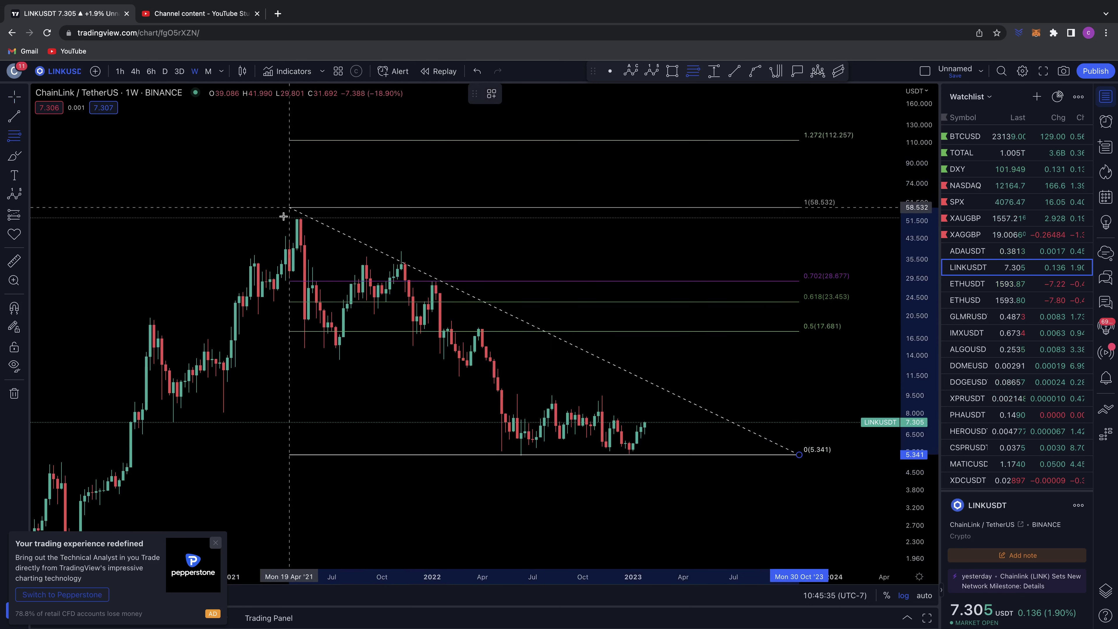
drag(282, 219, 283, 216)
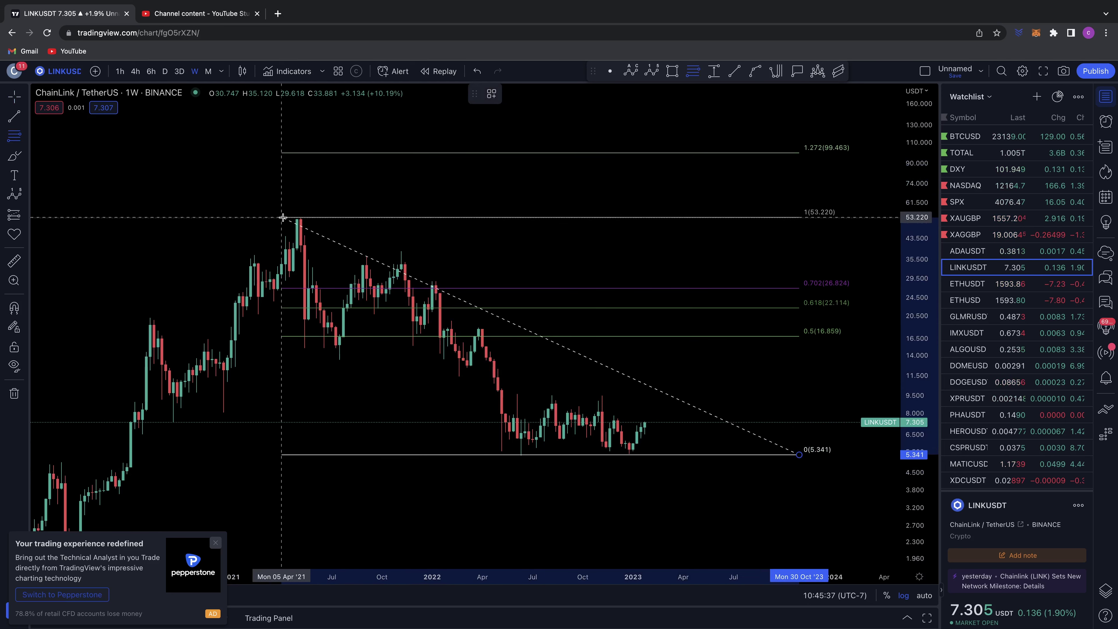
Circle the retracement's 1 level label with the brush, and outline the May 2022 to January 2023 trading range
drag(221, 182, 132, 187)
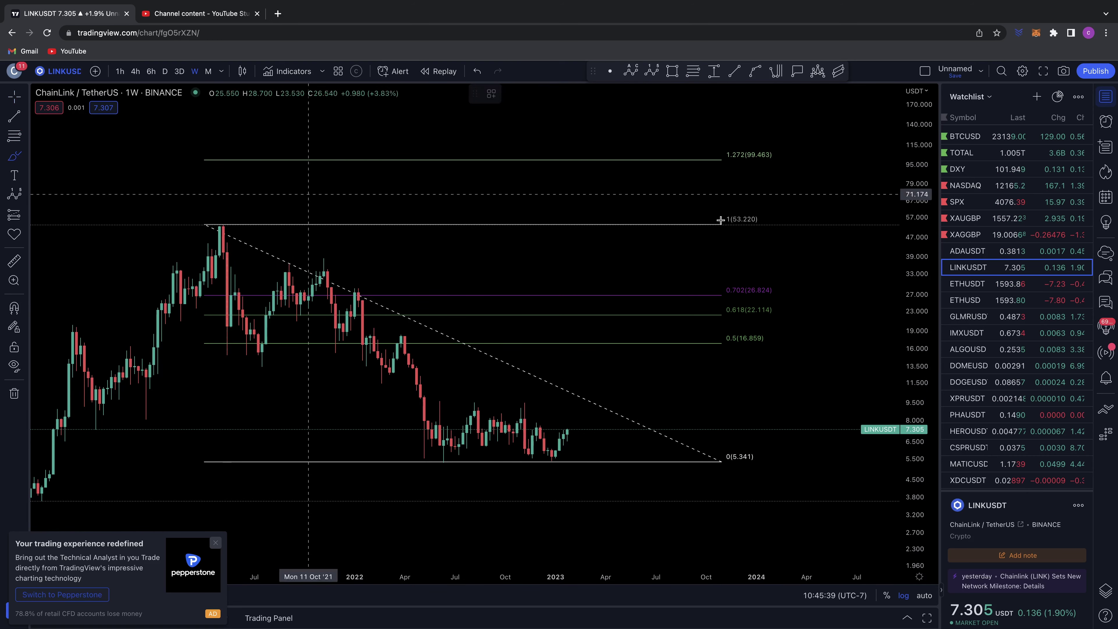
mouse_move(745, 202)
mouse_down()
mouse_move(722, 207)
mouse_move(765, 205)
mouse_up()
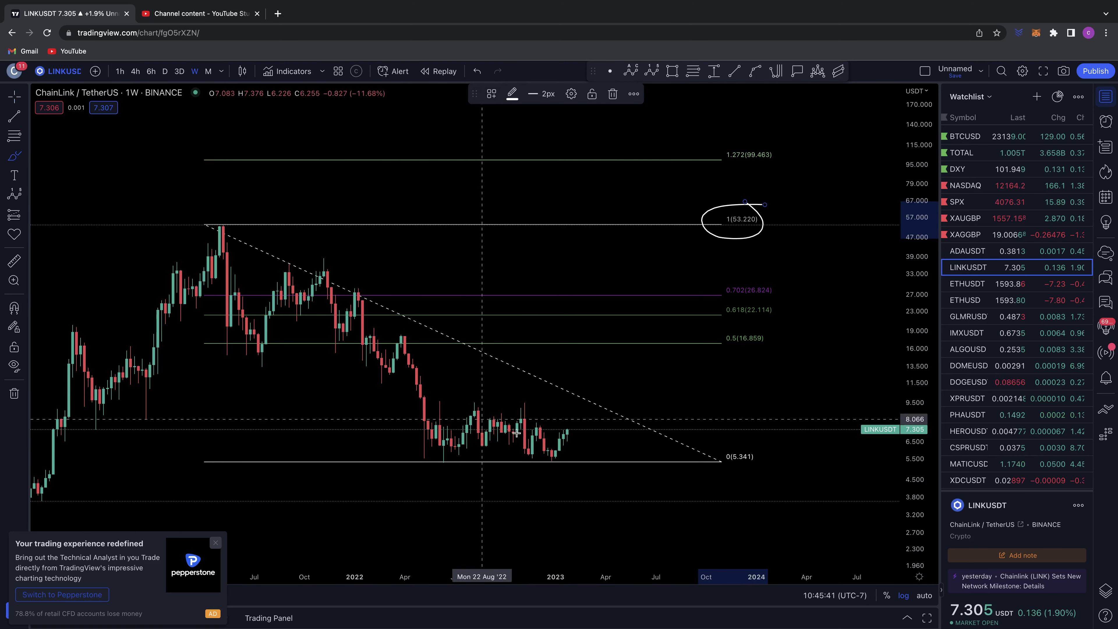
drag(560, 457, 578, 412)
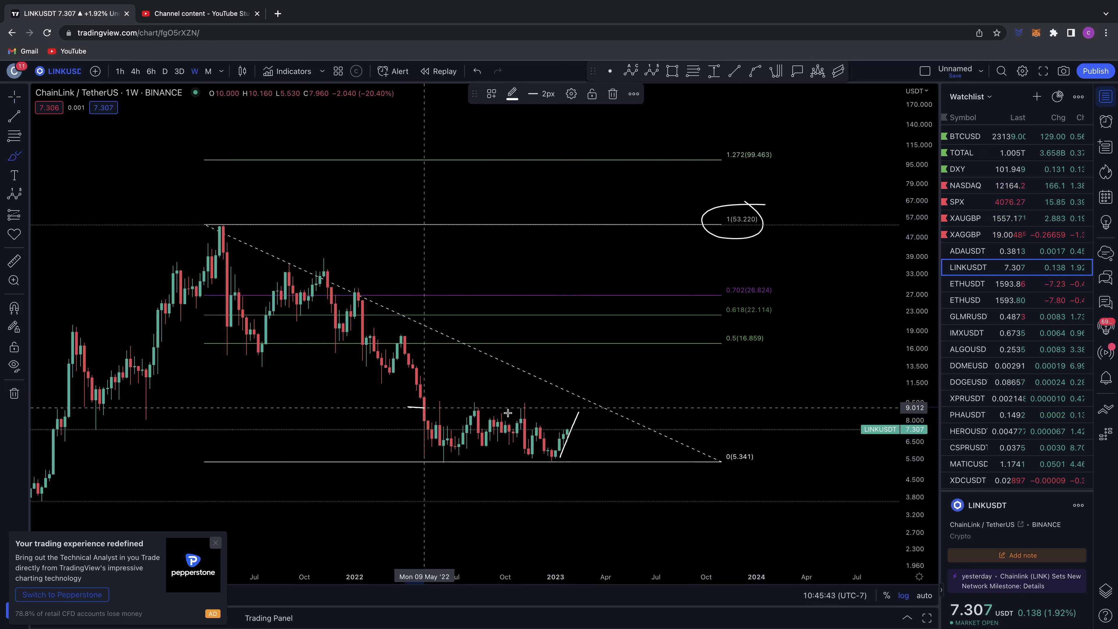
mouse_move(423, 407)
mouse_down()
mouse_move(558, 412)
mouse_move(588, 436)
mouse_move(498, 465)
mouse_move(390, 458)
mouse_up()
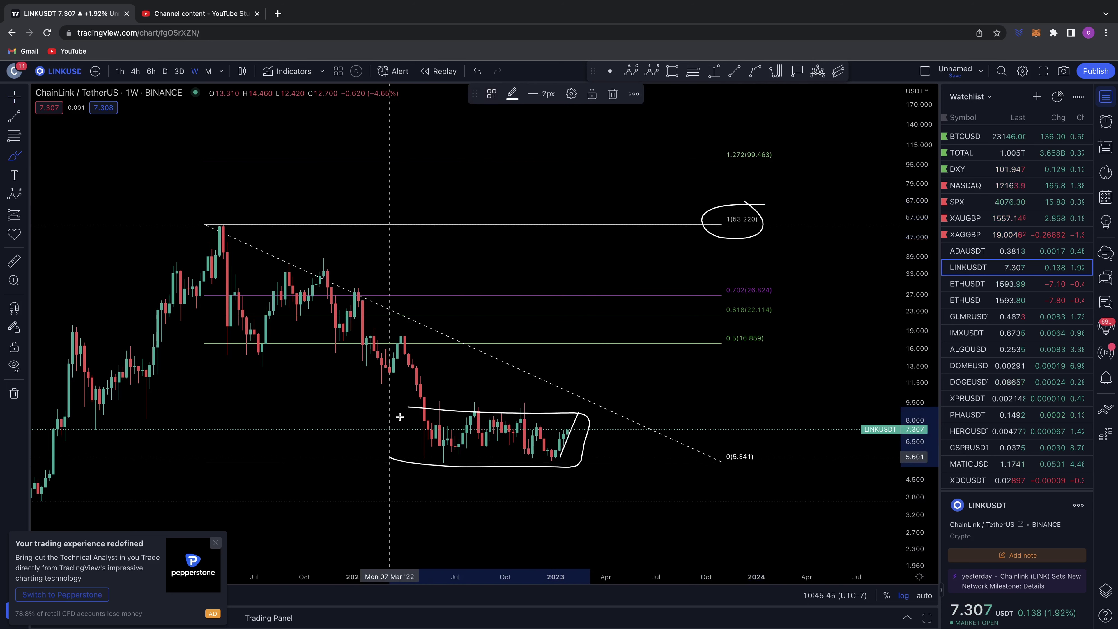
Brush a wave through the range with a breakout arrow up to the 0.5 level, and circle the 0.5 to 0.702 levels
scroll(411, 404, down, 3)
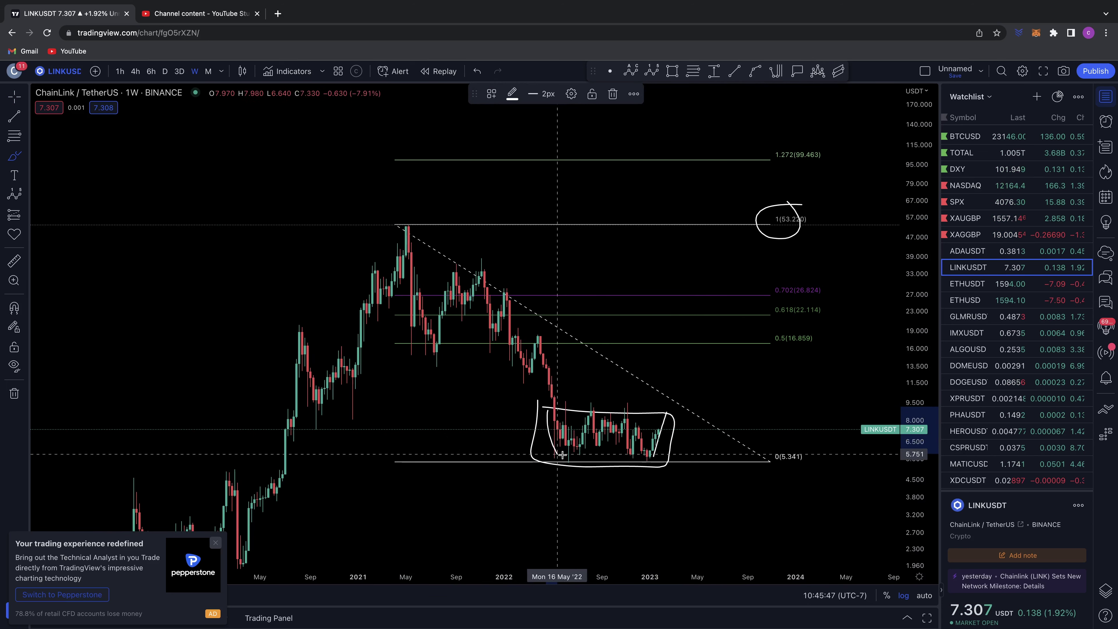
mouse_move(607, 465)
mouse_down()
mouse_move(627, 422)
mouse_move(667, 436)
mouse_move(700, 344)
mouse_move(714, 371)
mouse_up()
drag(754, 311, 833, 296)
drag(750, 344, 753, 315)
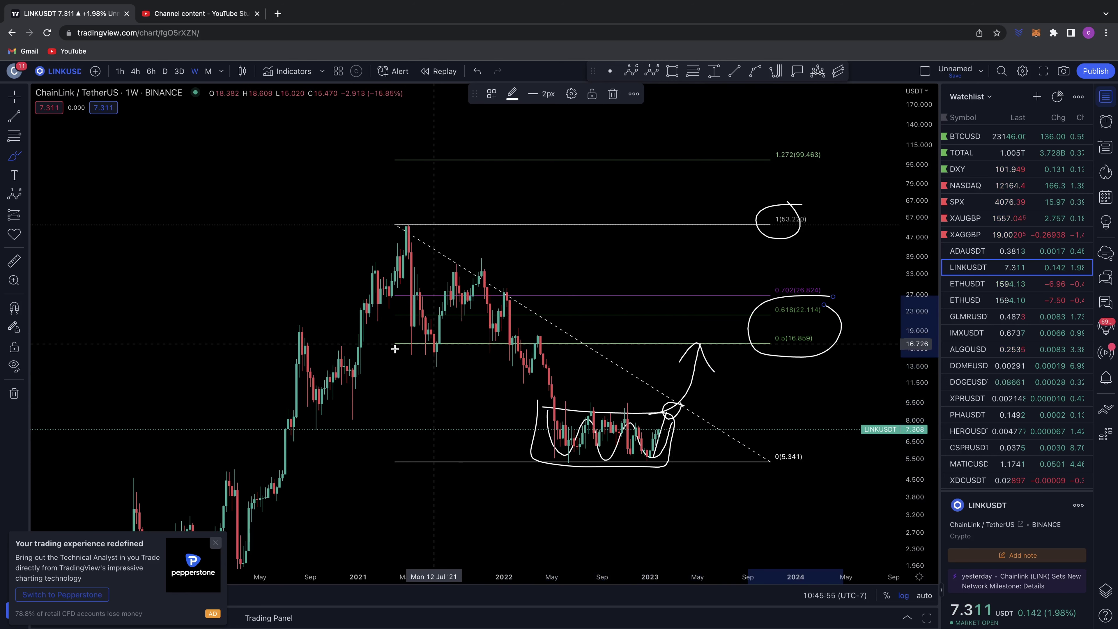
Brush an oval along the 2021 support near the 0.5 level, and trace the decline from the 2021 high into a circled range top
mouse_move(375, 351)
mouse_down()
mouse_move(568, 355)
mouse_move(481, 341)
mouse_move(380, 352)
mouse_up()
mouse_move(389, 225)
mouse_down()
mouse_move(422, 340)
mouse_move(474, 311)
mouse_move(552, 446)
mouse_move(612, 412)
mouse_move(670, 467)
mouse_up()
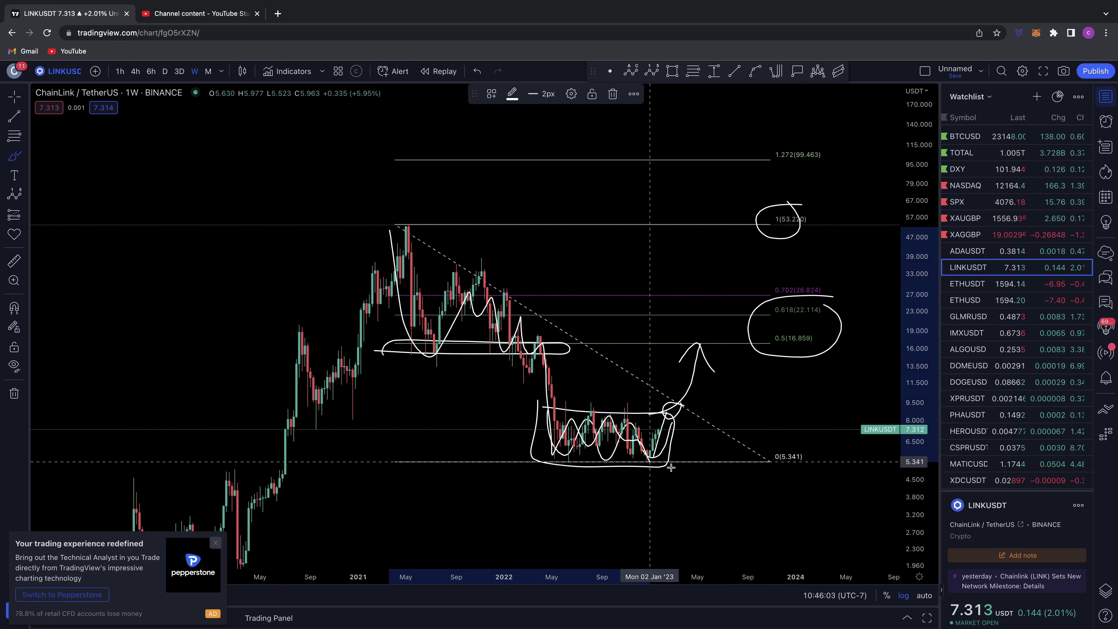
mouse_move(682, 419)
mouse_down()
mouse_move(698, 353)
mouse_move(657, 407)
mouse_move(669, 407)
mouse_up()
Underline the 0.5 level label and brush an arc beneath the trading range
drag(768, 346, 827, 342)
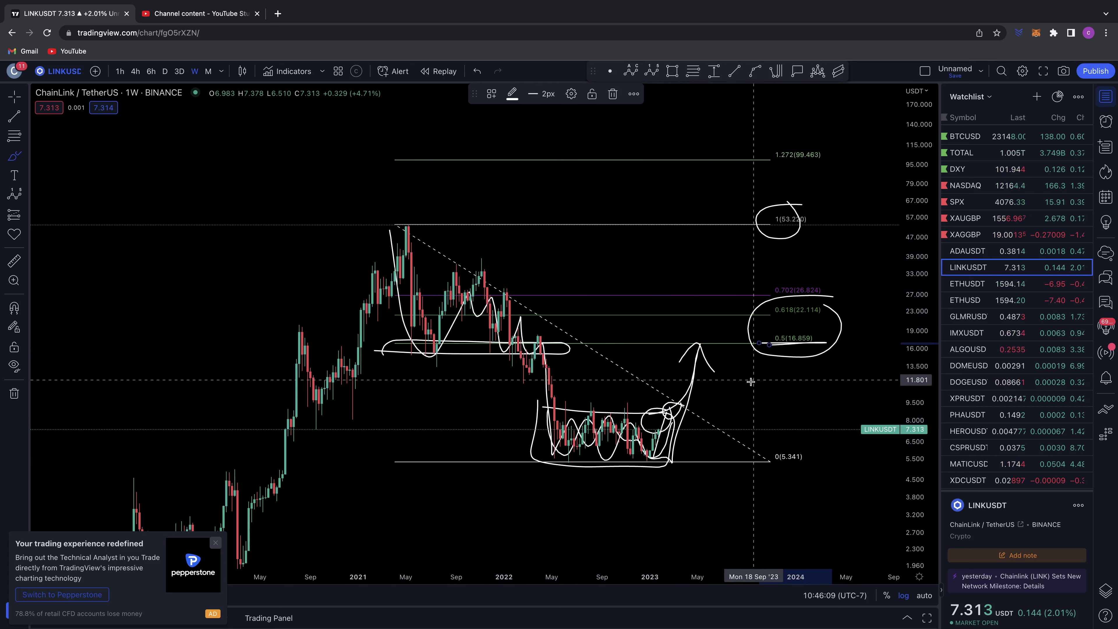
scroll(752, 382, down, 4)
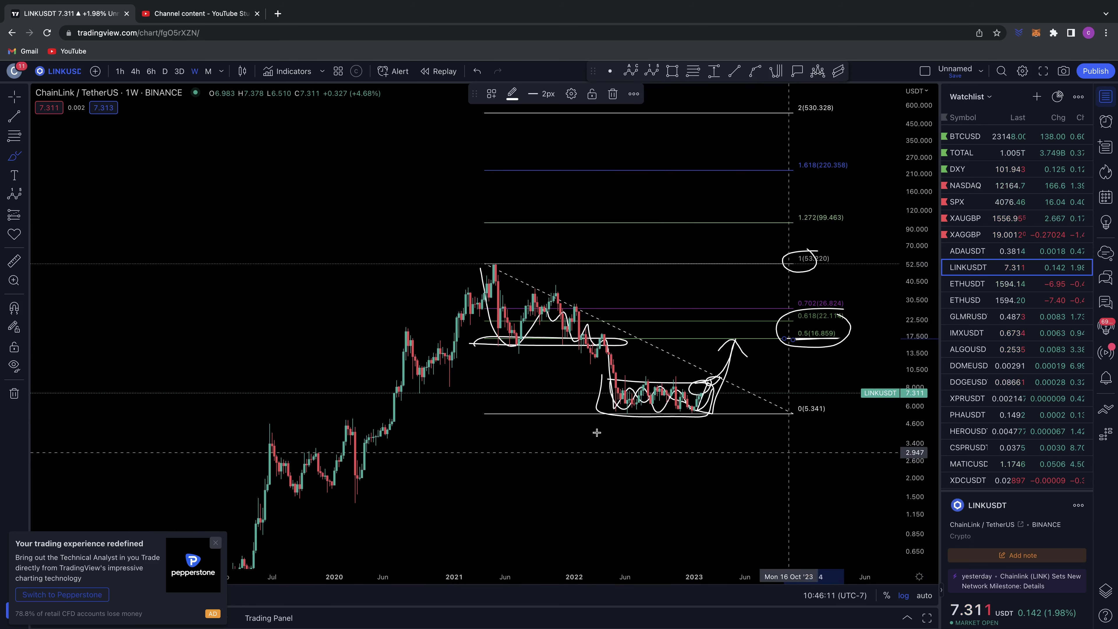
mouse_move(589, 407)
mouse_down()
mouse_move(627, 429)
mouse_move(724, 419)
mouse_up()
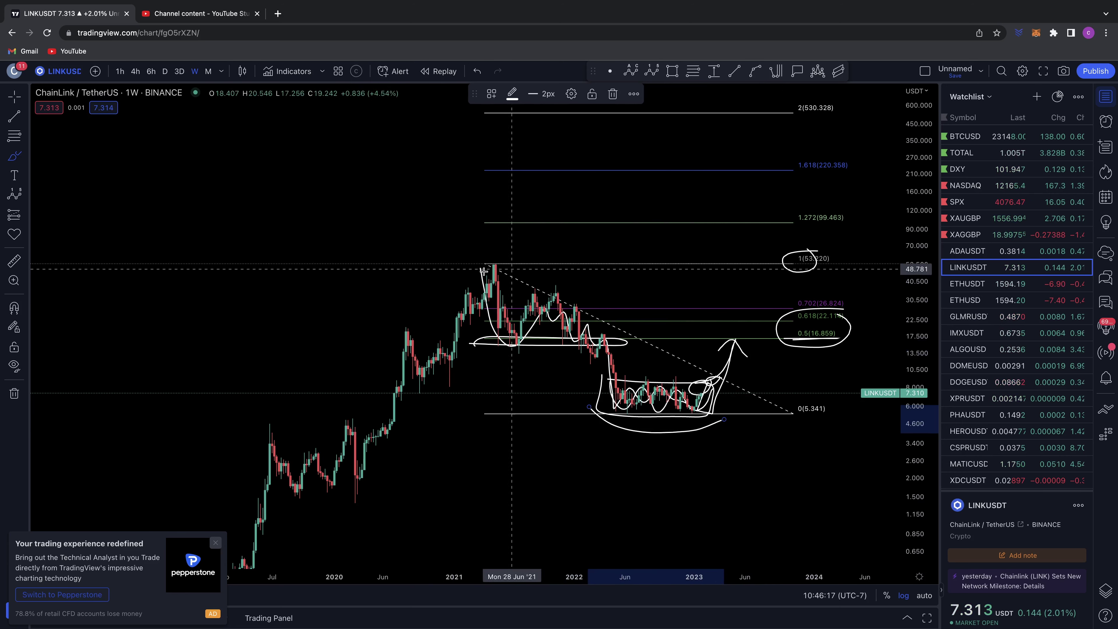
Undo the brushed arc, price paths, level markings and range outline, keeping the circle around the 1 level
scroll(538, 273, up, 3)
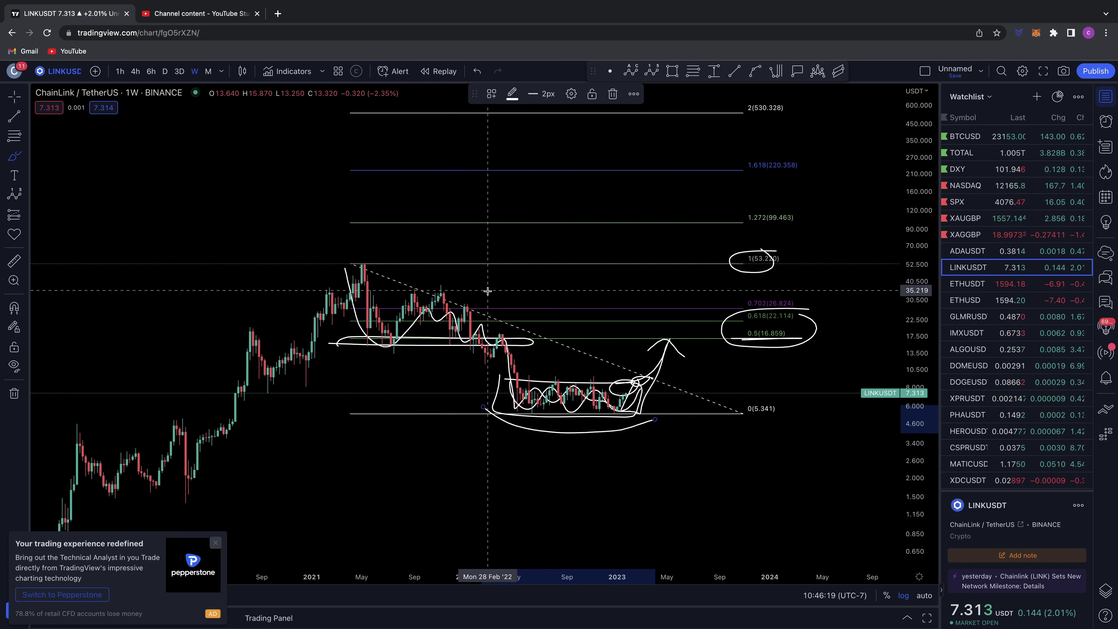
key(ctrl+z)
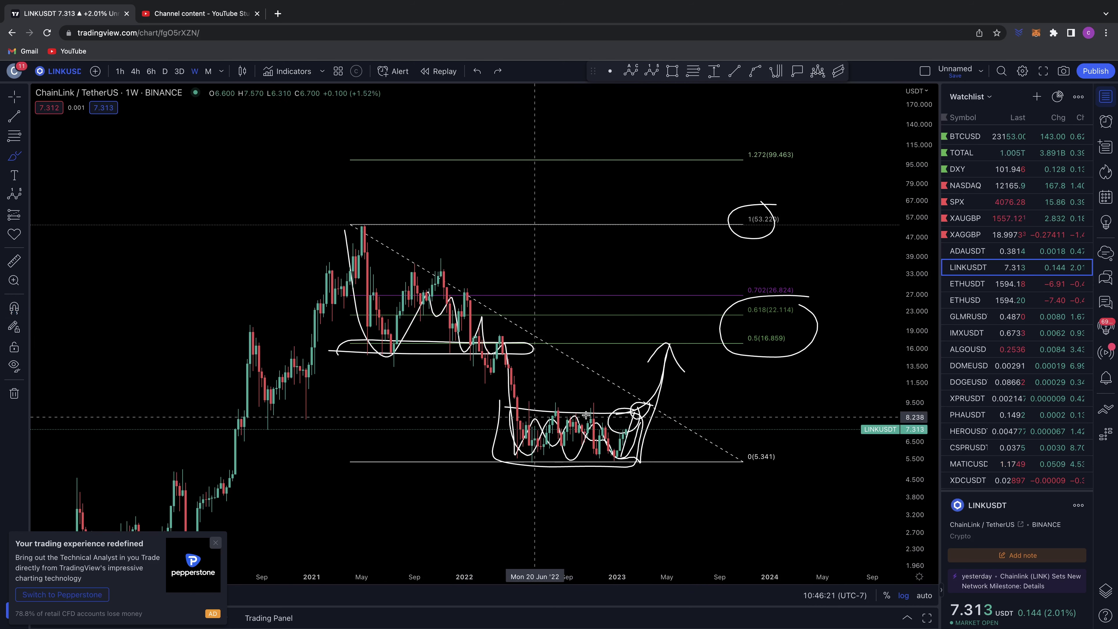
key(ctrl+z)
key(ctrl+z)
key(ctrl+z)
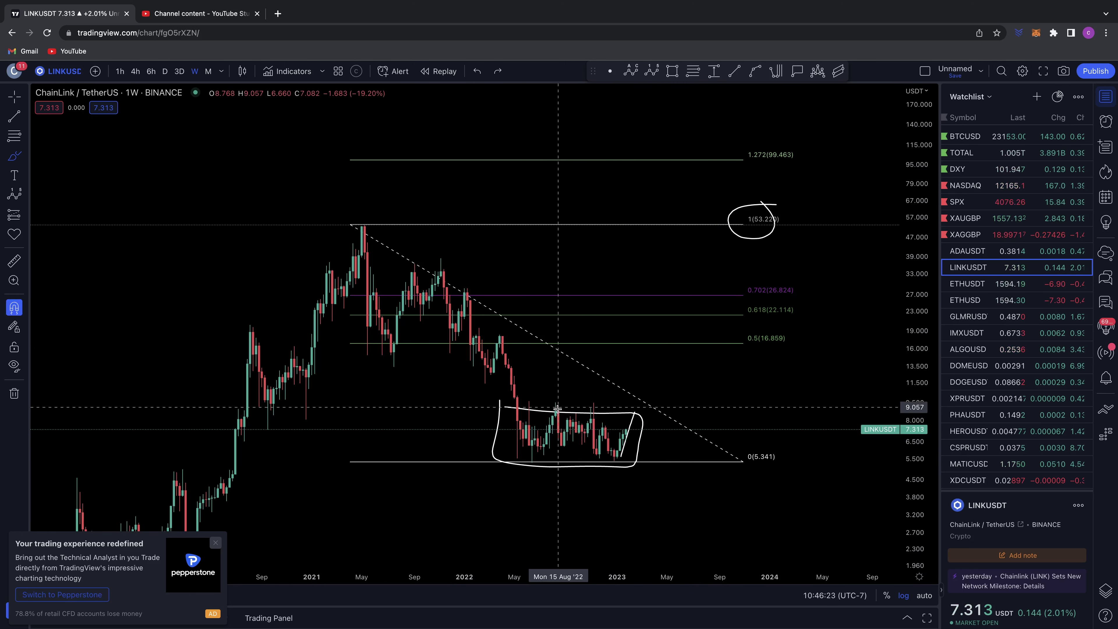
Draw a nearly horizontal trend line along the range top from March 2022 at about 9.60 to July 2023
key(alt+t)
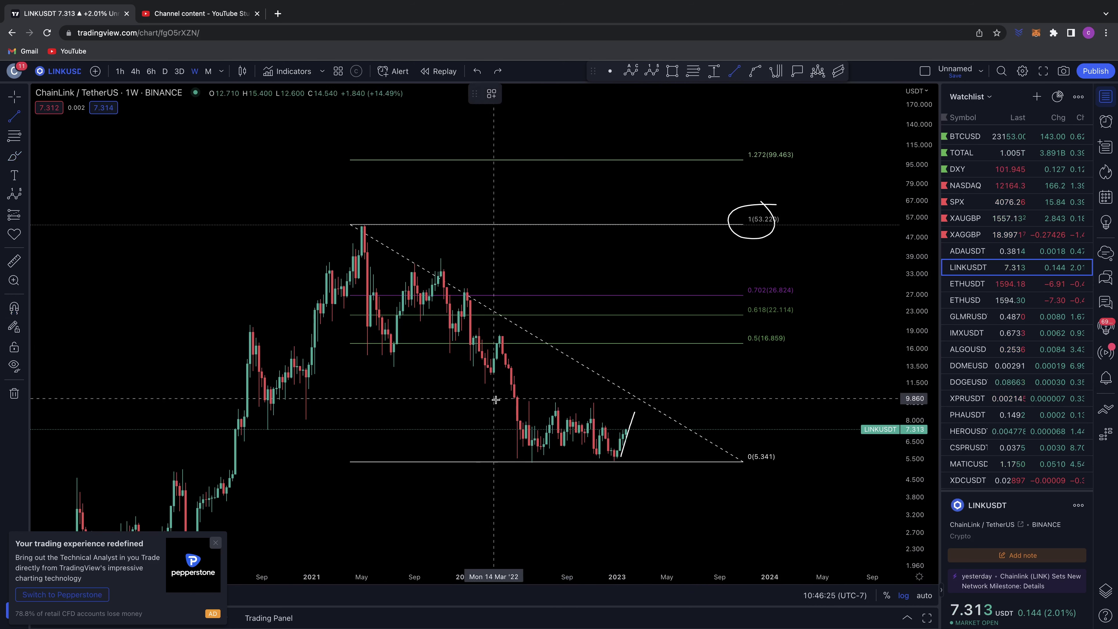
click(496, 401)
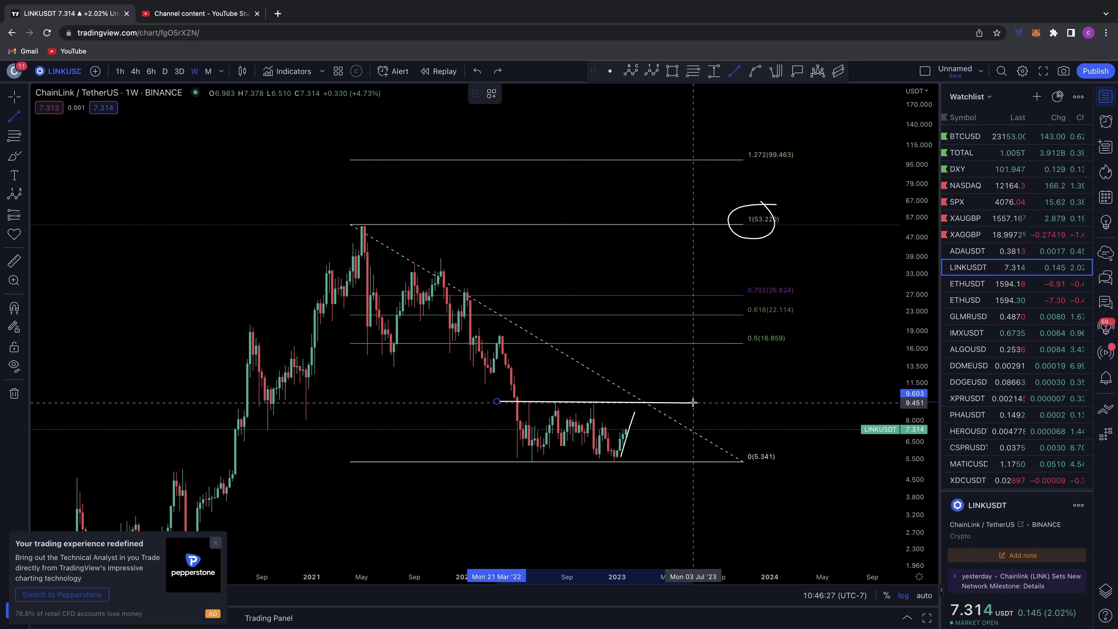
click(693, 402)
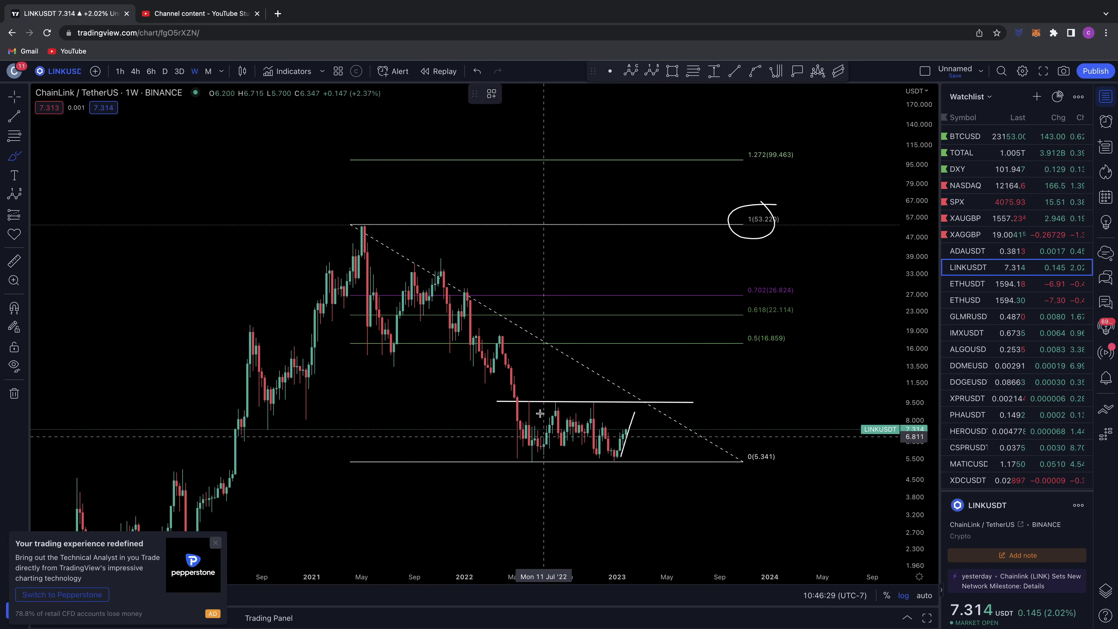
Brush a bullish path through the range, breaking out, retesting the top line and rising to the 0.5 level, and circle that level's label
mouse_move(517, 401)
mouse_down()
mouse_move(593, 409)
mouse_move(621, 458)
mouse_up()
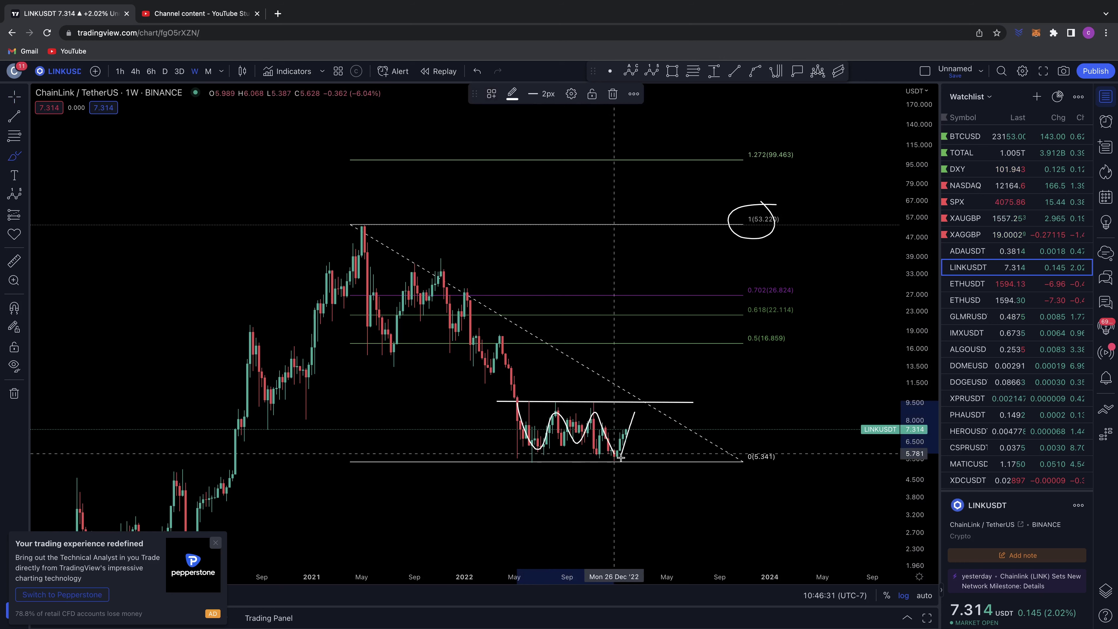
mouse_move(635, 401)
mouse_down()
mouse_move(645, 386)
mouse_move(664, 402)
mouse_move(683, 346)
mouse_move(699, 352)
mouse_up()
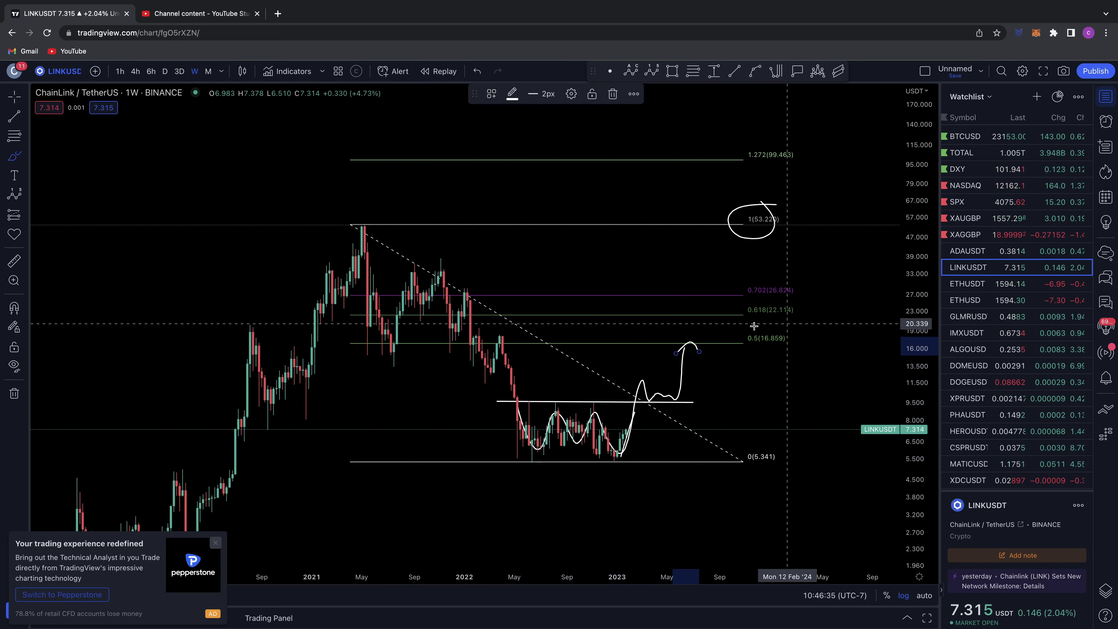
drag(786, 324, 779, 328)
scroll(707, 377, down, 1)
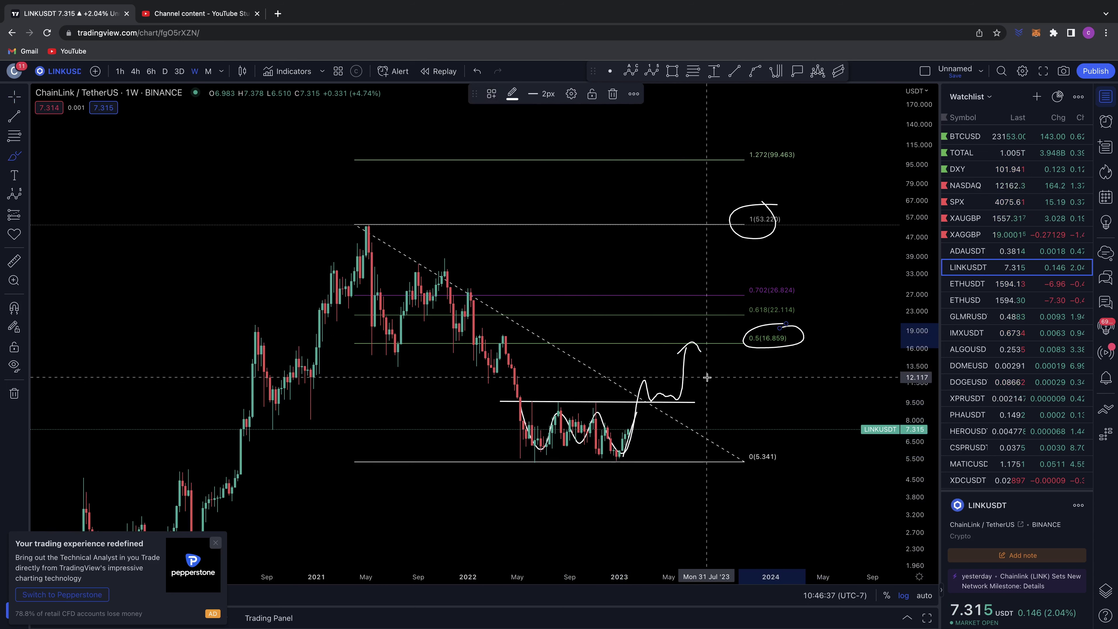
Undo the bullish path strokes and the circle around the 0.5 level
key(ctrl+z)
key(ctrl+z)
key(ctrl+z)
key(ctrl+z)
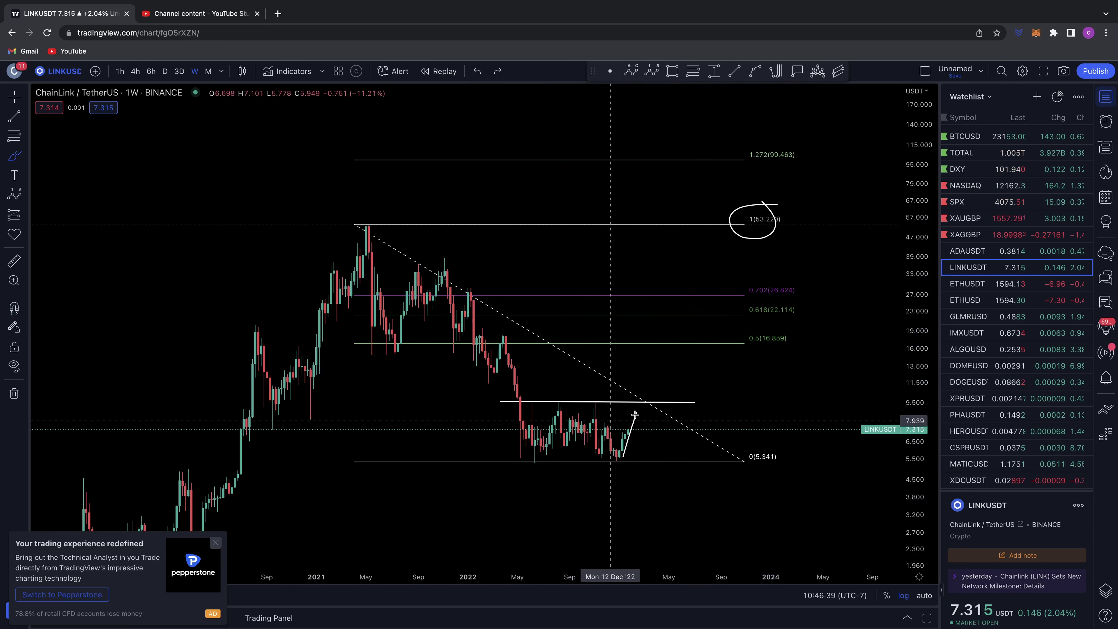
Brush a bearish path from the range top down through a circled break of the range bottom, ending in a downward arrow
drag(618, 459, 639, 401)
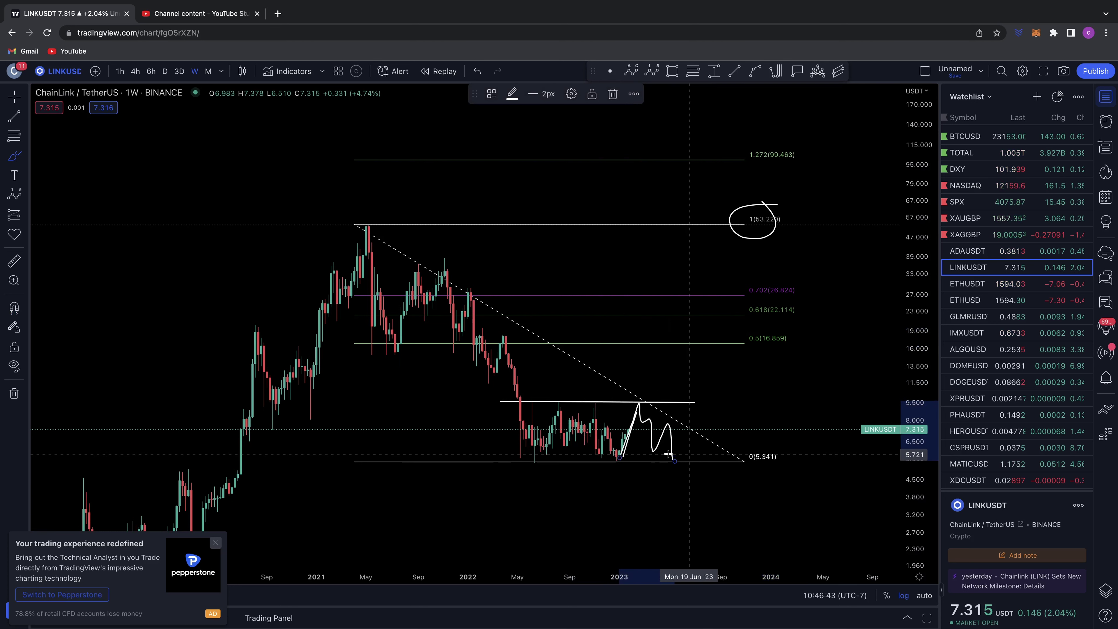
drag(668, 454, 687, 454)
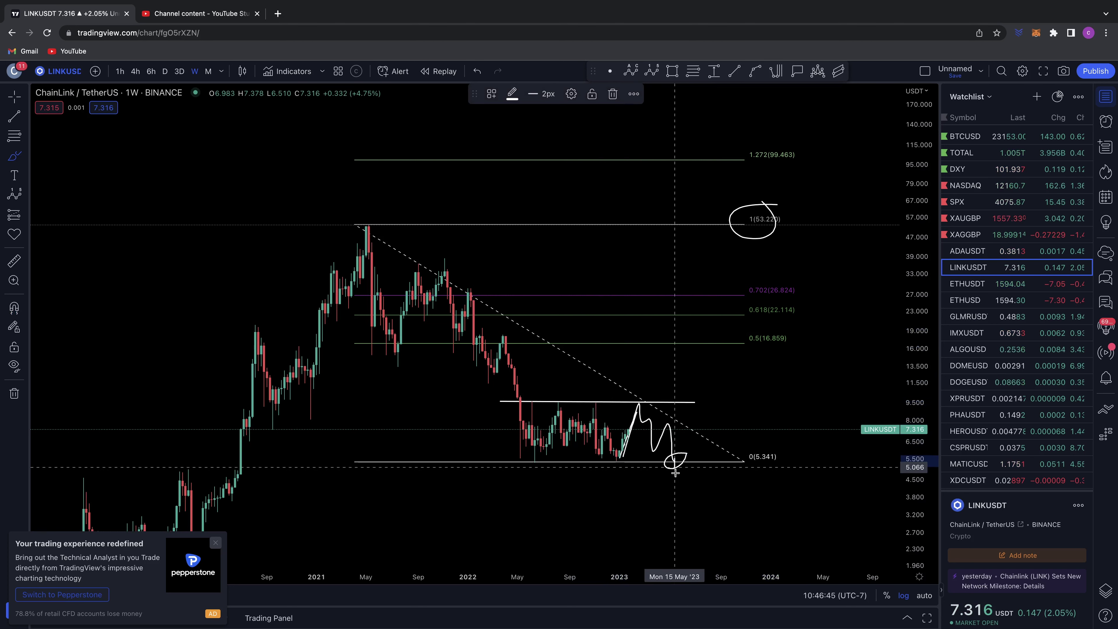
drag(701, 502, 707, 514)
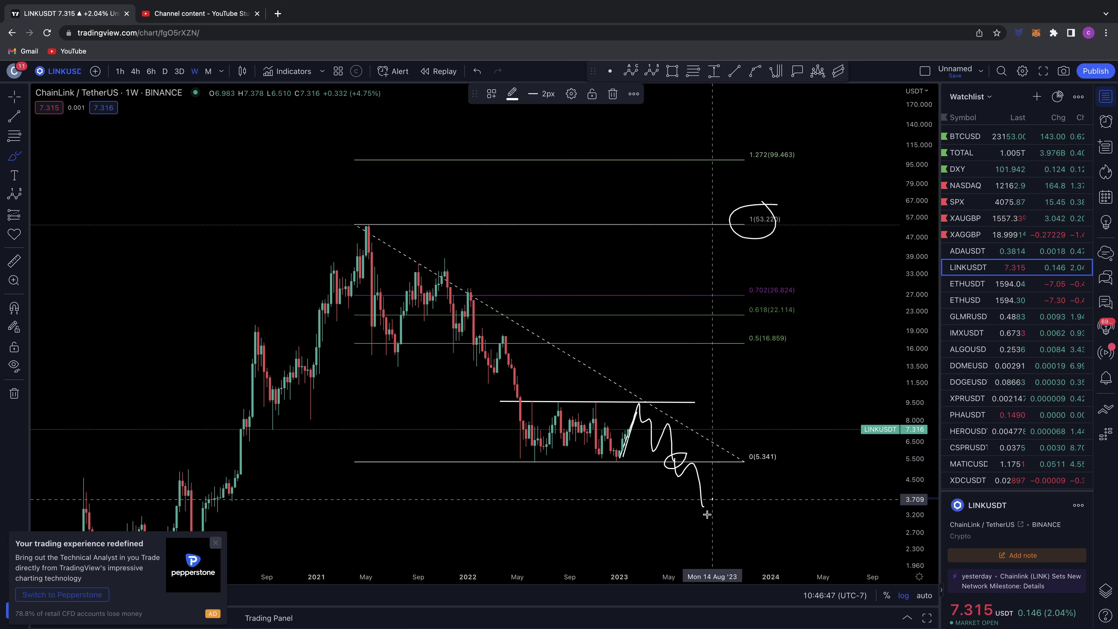
Remove all drawings, and draw a Fibonacci retracement from the range top at 9.653 to the range bottom at 5.285
right_click(773, 493)
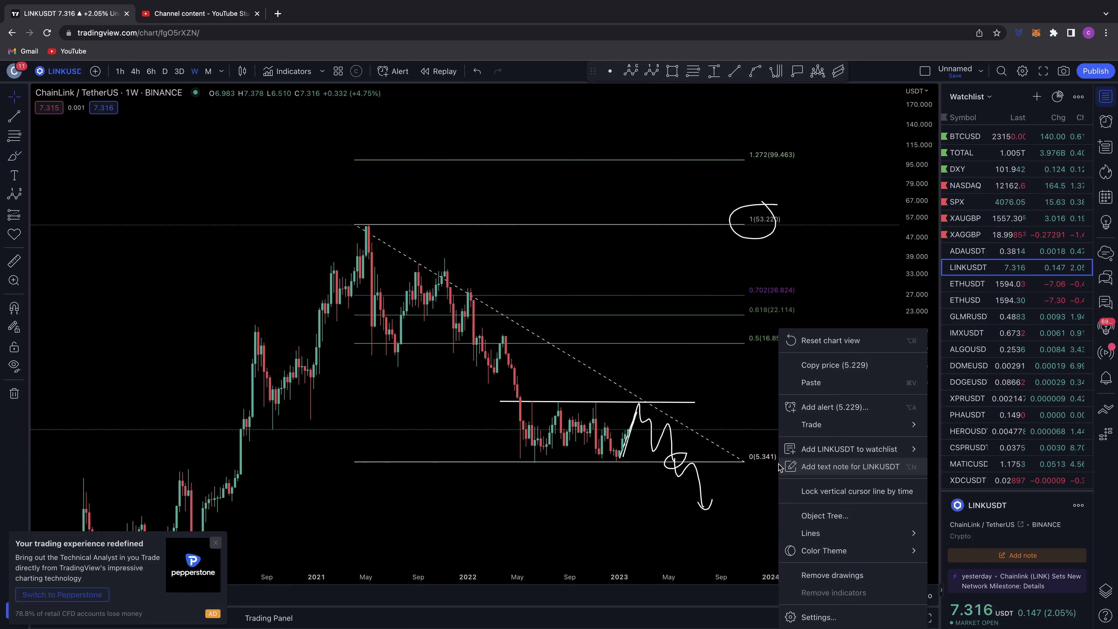
click(806, 575)
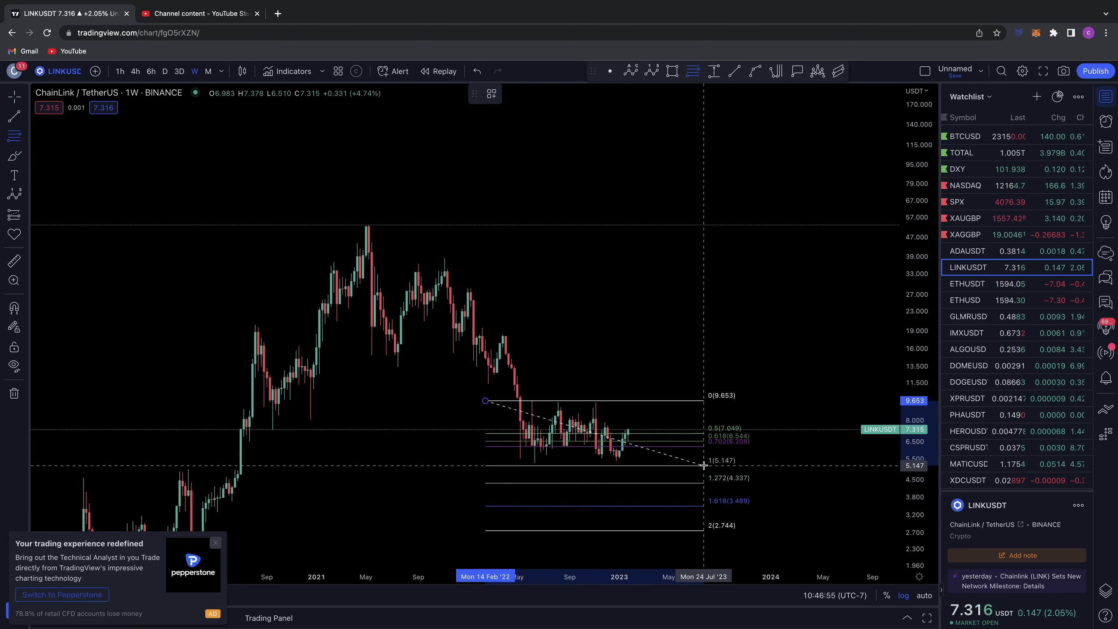
click(706, 463)
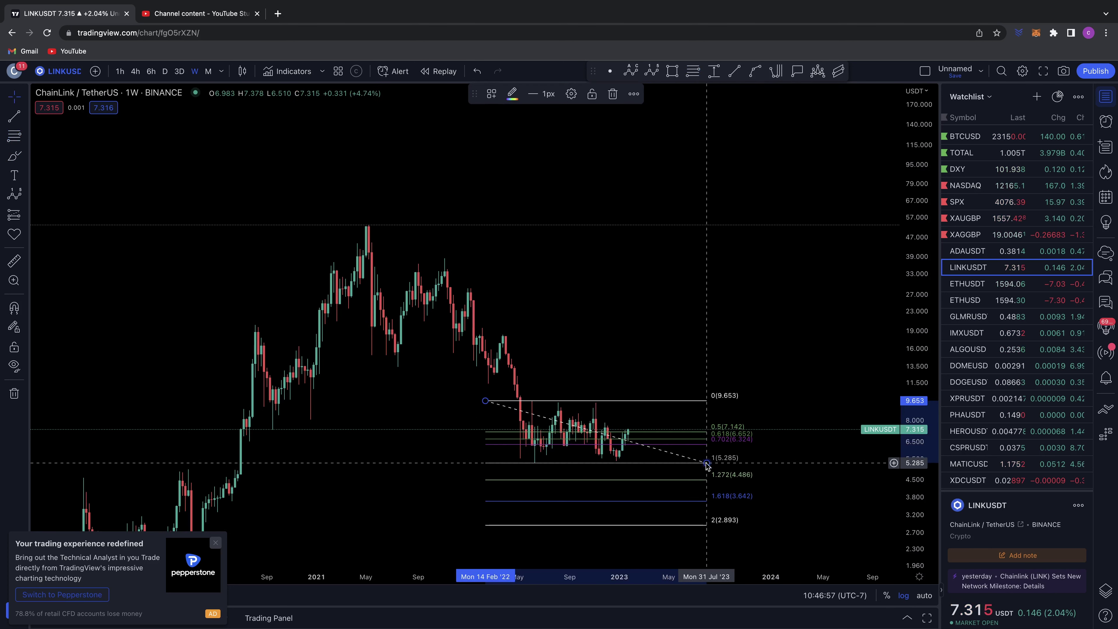
Circle the 1.272 and 1.618 level labels below the range with the brush
drag(838, 483, 797, 459)
drag(920, 511, 920, 479)
drag(844, 463, 873, 347)
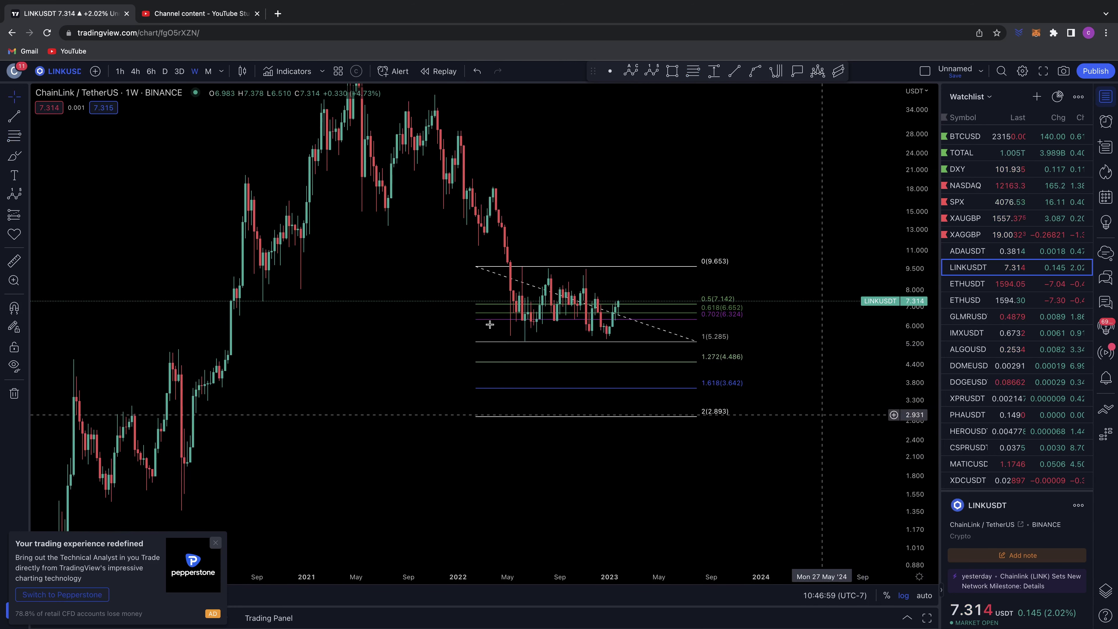
click(11, 158)
mouse_move(752, 348)
mouse_down()
mouse_move(687, 353)
mouse_move(771, 361)
mouse_move(698, 388)
mouse_move(755, 382)
mouse_up()
scroll(744, 382, down, 2)
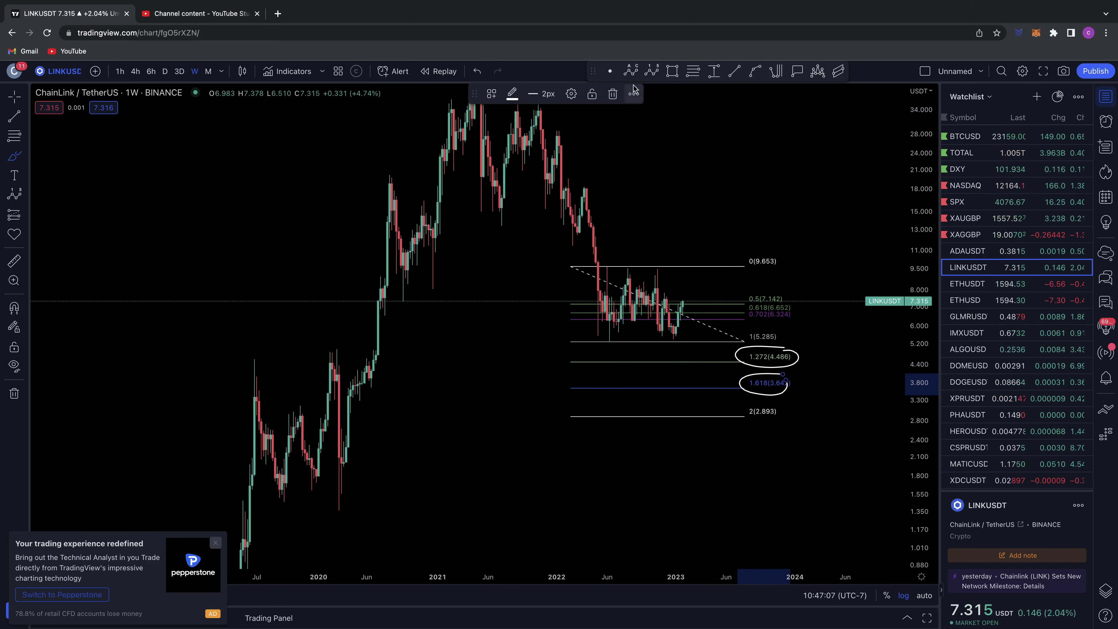
Draw a rectangle from early 2019 to February 2022 marking the zone between 4.584 and 3.634
click(673, 73)
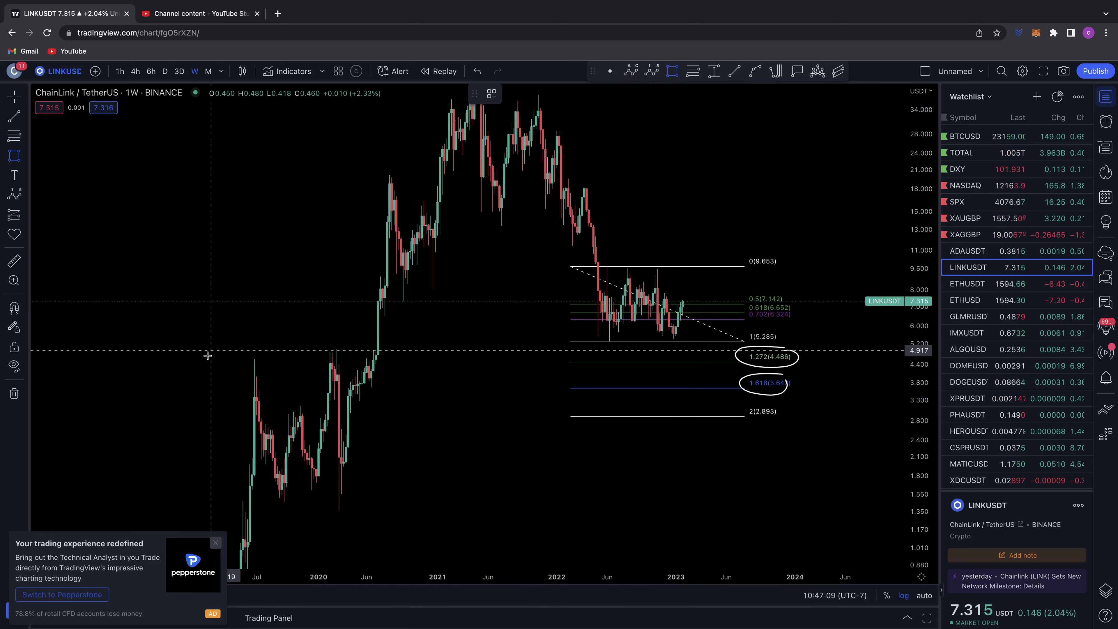
mouse_move(204, 360)
mouse_down()
mouse_move(579, 399)
mouse_move(570, 388)
mouse_up()
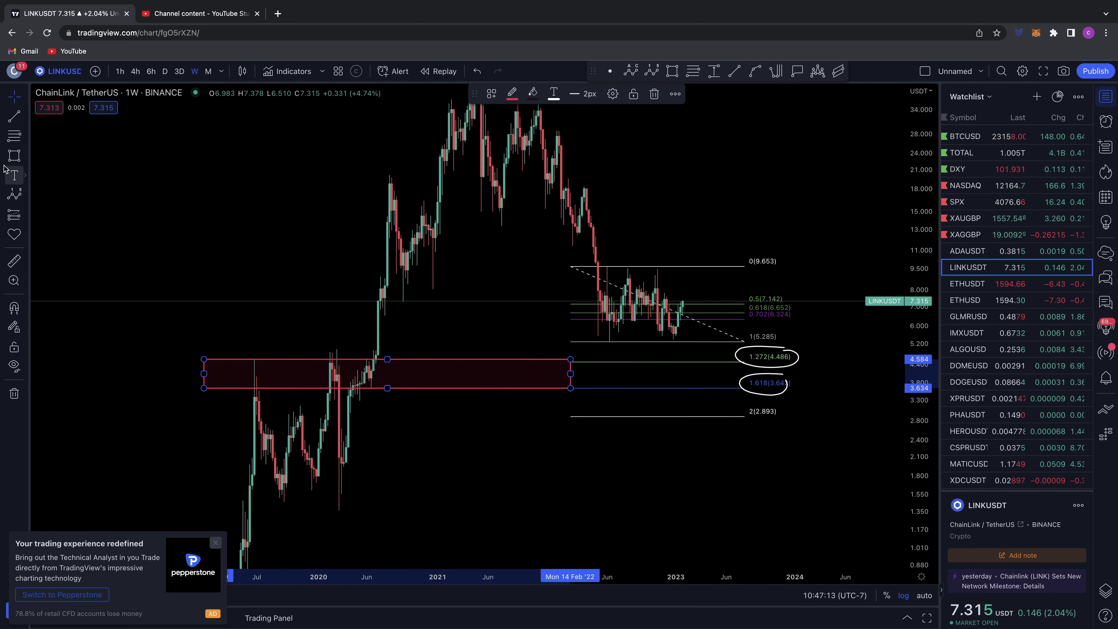
Brush the 2019–2020 resistance touches and breakout, continue the price path down toward the 1.618 level, and circle the 0 level label
click(25, 156)
click(62, 158)
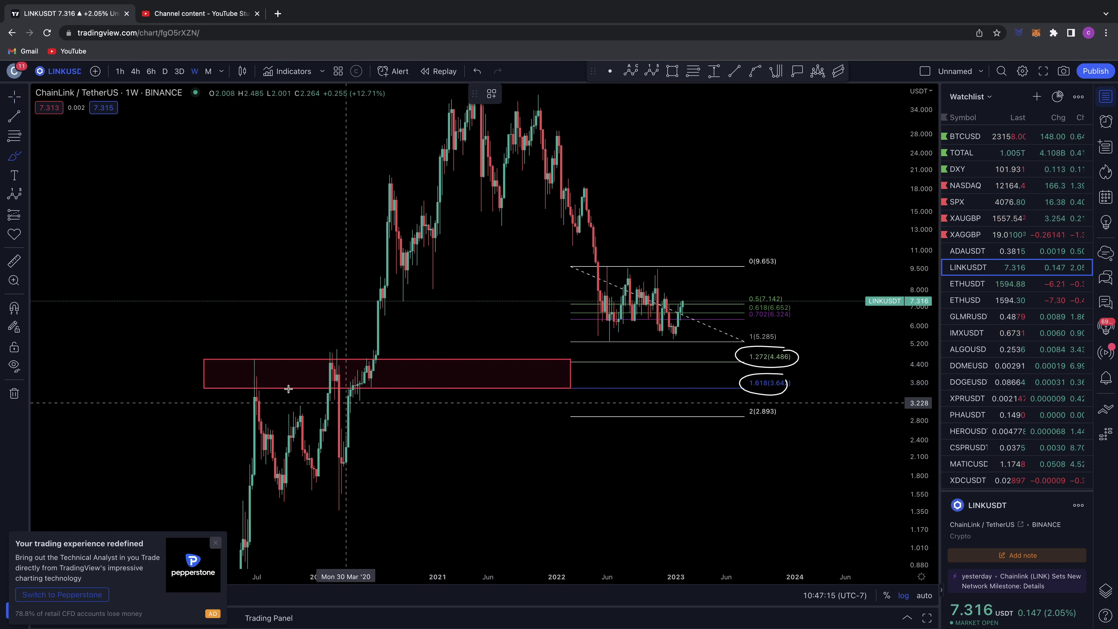
mouse_move(229, 363)
mouse_down()
mouse_move(406, 378)
mouse_move(225, 374)
mouse_move(270, 487)
mouse_move(330, 379)
mouse_move(366, 418)
mouse_move(373, 364)
mouse_move(375, 384)
mouse_move(395, 357)
mouse_move(571, 251)
mouse_move(590, 332)
mouse_move(671, 275)
mouse_move(724, 377)
mouse_up()
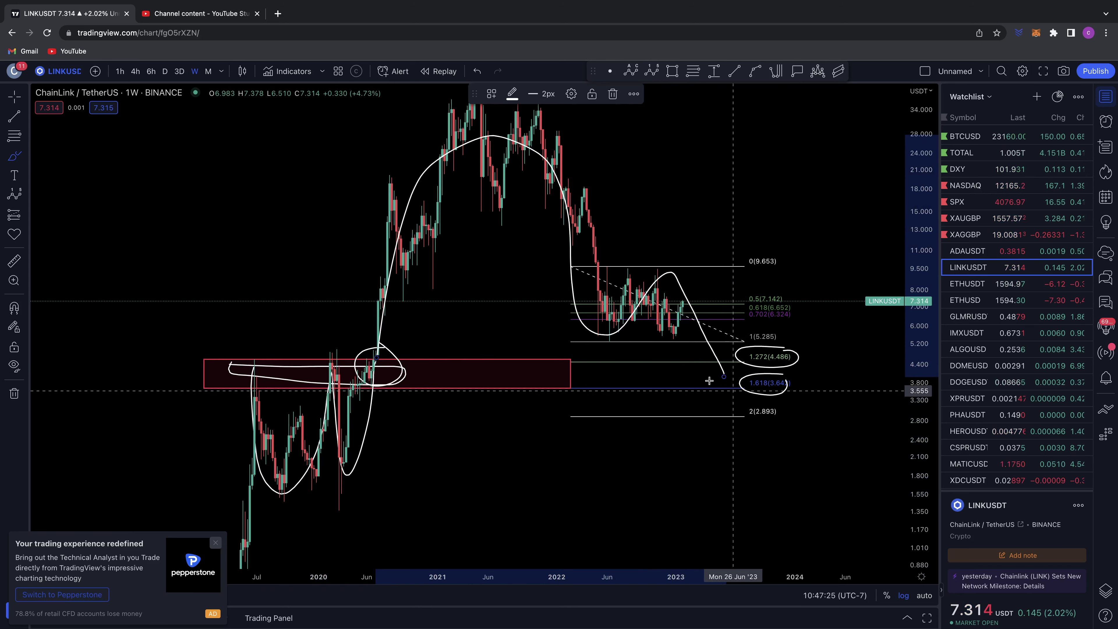
drag(772, 251, 771, 253)
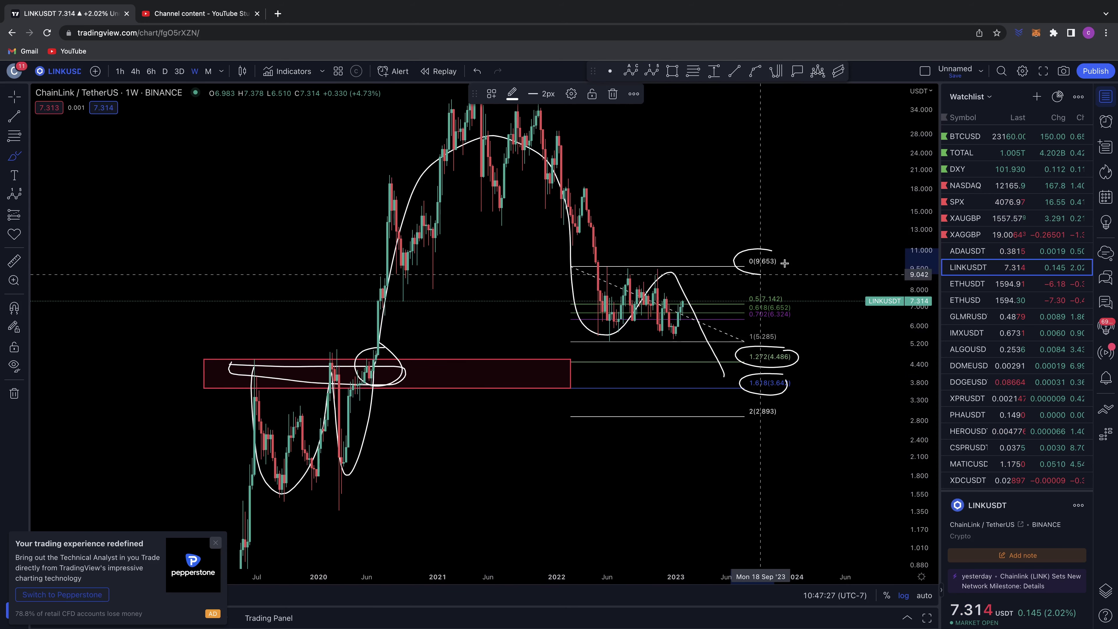
Brush a bullish price path from the trading range, bouncing off its lows and breaking above the 0 level toward about 16
mouse_move(600, 282)
mouse_down()
mouse_move(612, 330)
mouse_move(694, 326)
mouse_move(712, 304)
mouse_up()
mouse_move(729, 267)
mouse_down()
mouse_move(554, 280)
mouse_move(705, 340)
mouse_move(737, 281)
mouse_move(749, 218)
mouse_move(770, 206)
mouse_move(769, 225)
mouse_up()
scroll(638, 238, down, 1)
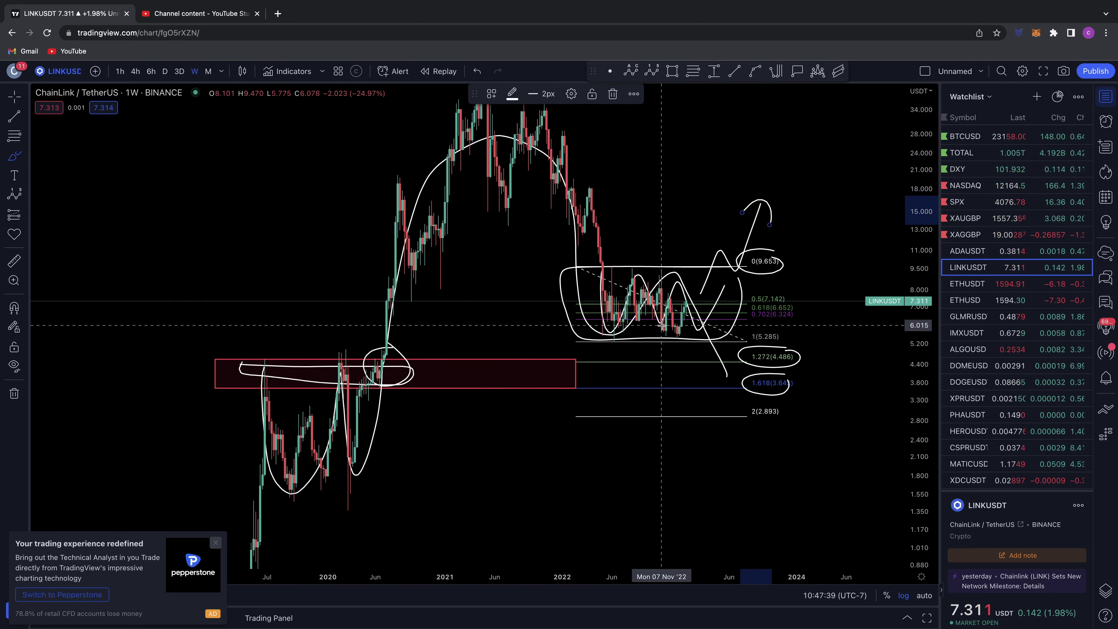
Undo the brushed price paths through the 2021–2023 candles and the circle around the 0 level label
key(ctrl+z)
key(ctrl+z)
key(ctrl+z)
key(ctrl+z)
key(ctrl+z)
key(ctrl+z)
key(ctrl+z)
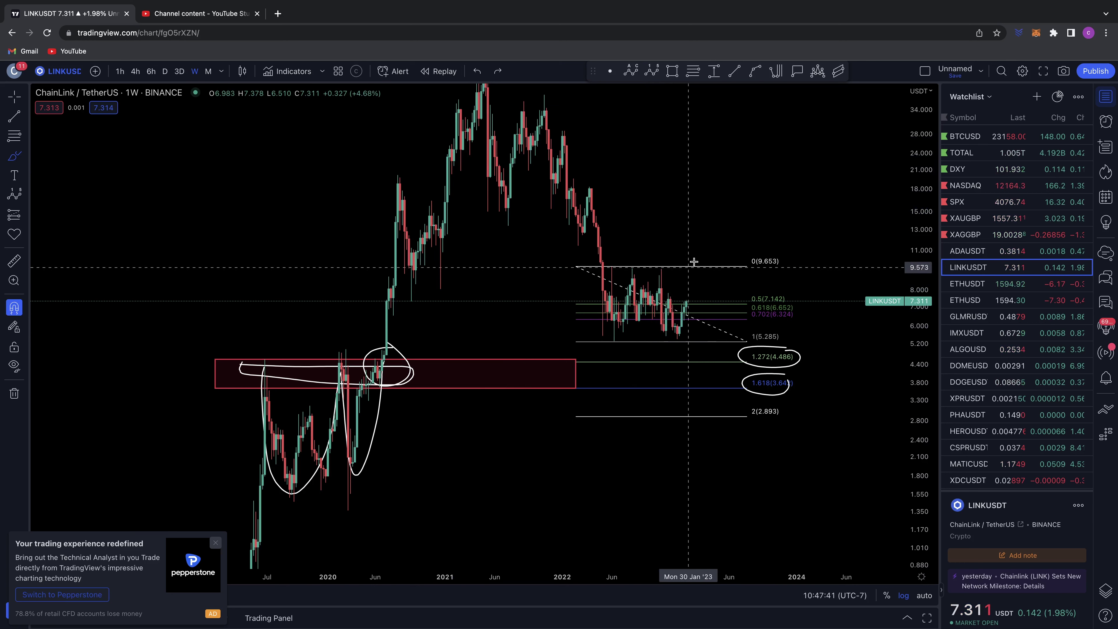
Circle the highs and lows of the trading range with the brush, and undo those strokes
drag(635, 254, 681, 256)
mouse_move(694, 330)
mouse_down()
mouse_move(586, 331)
mouse_move(687, 326)
mouse_up()
mouse_move(641, 276)
mouse_down()
mouse_move(674, 309)
mouse_move(709, 295)
mouse_up()
key(super+z)
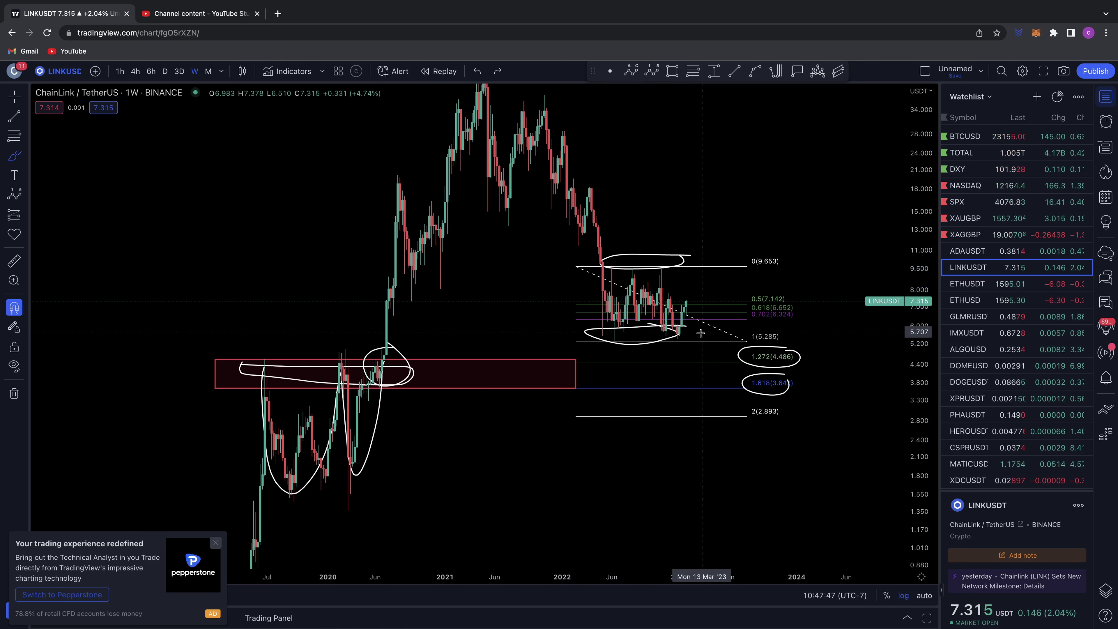
key(super+z)
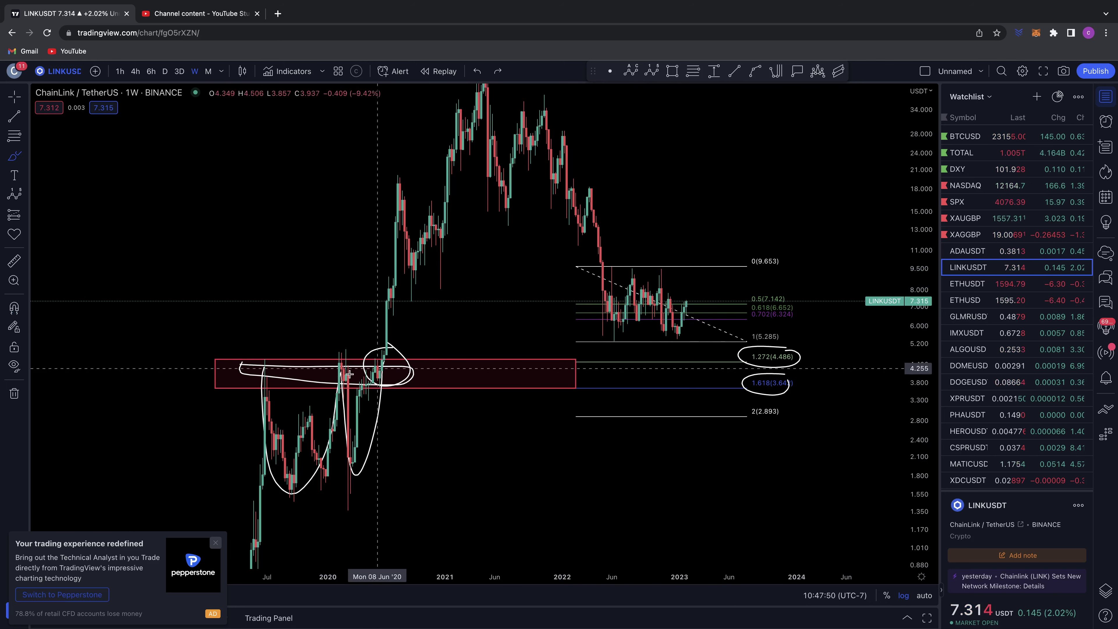
Brush over the 2019–2020 resistance zone and sketch the rally and the fall back to it near the 1.272 level
drag(254, 366, 551, 357)
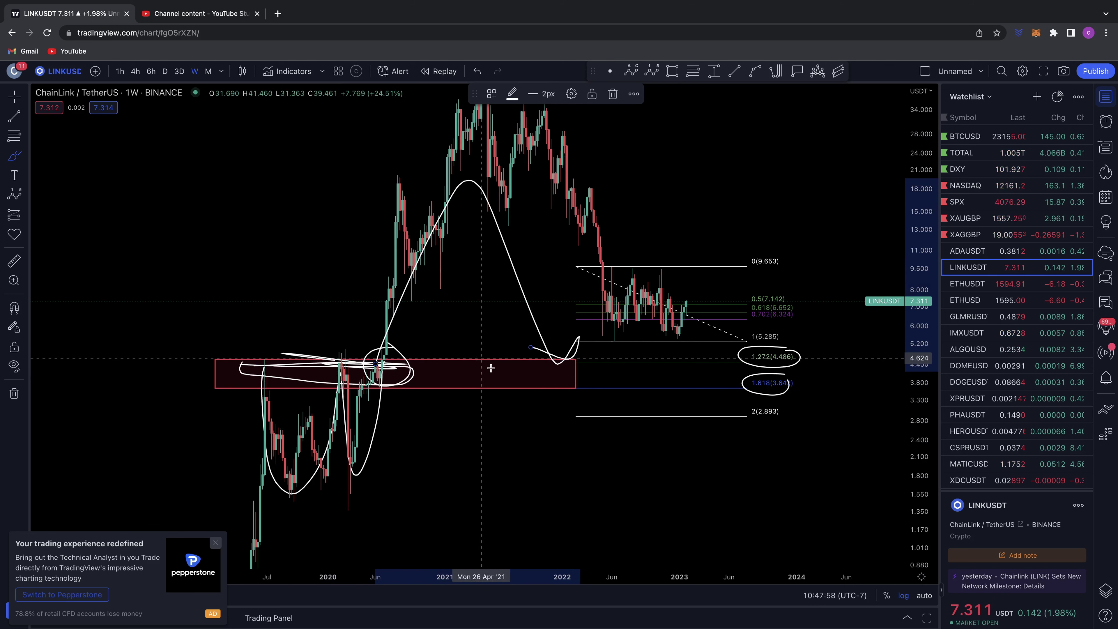
mouse_move(387, 351)
mouse_down()
mouse_move(489, 146)
mouse_move(596, 227)
mouse_up()
mouse_move(606, 316)
mouse_down()
mouse_move(689, 300)
mouse_move(720, 377)
mouse_up()
mouse_move(797, 348)
mouse_down()
mouse_move(810, 392)
mouse_move(748, 365)
mouse_up()
Undo the brush strokes over the 2019–2020 price action and the red support rectangle
key(ctrl+z)
key(ctrl+z)
key(ctrl+z)
key(ctrl+z)
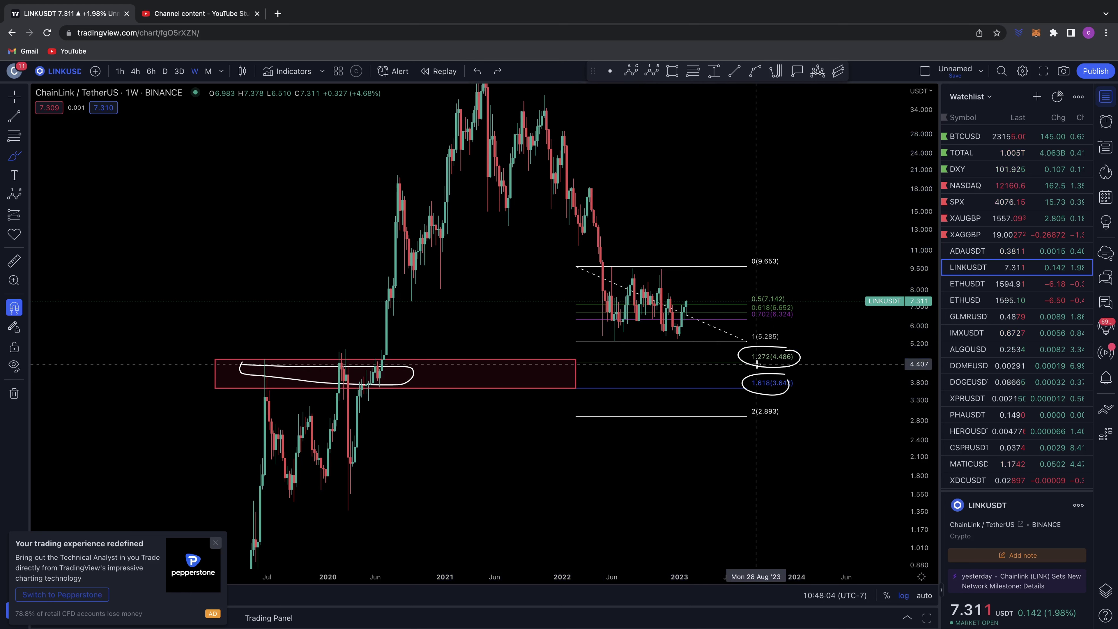
key(ctrl+z)
Compress the price scale and draw a Fibonacci retracement between the 2021 high at 53.044 and the range low at 5.338
scroll(758, 364, right, 2)
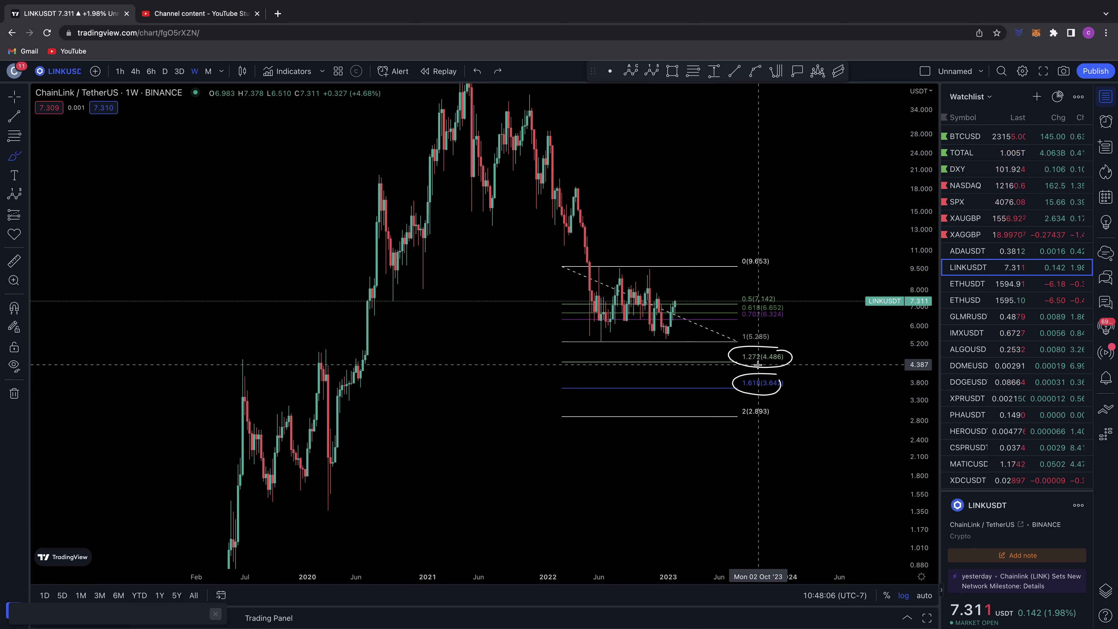
scroll(757, 364, right, 1)
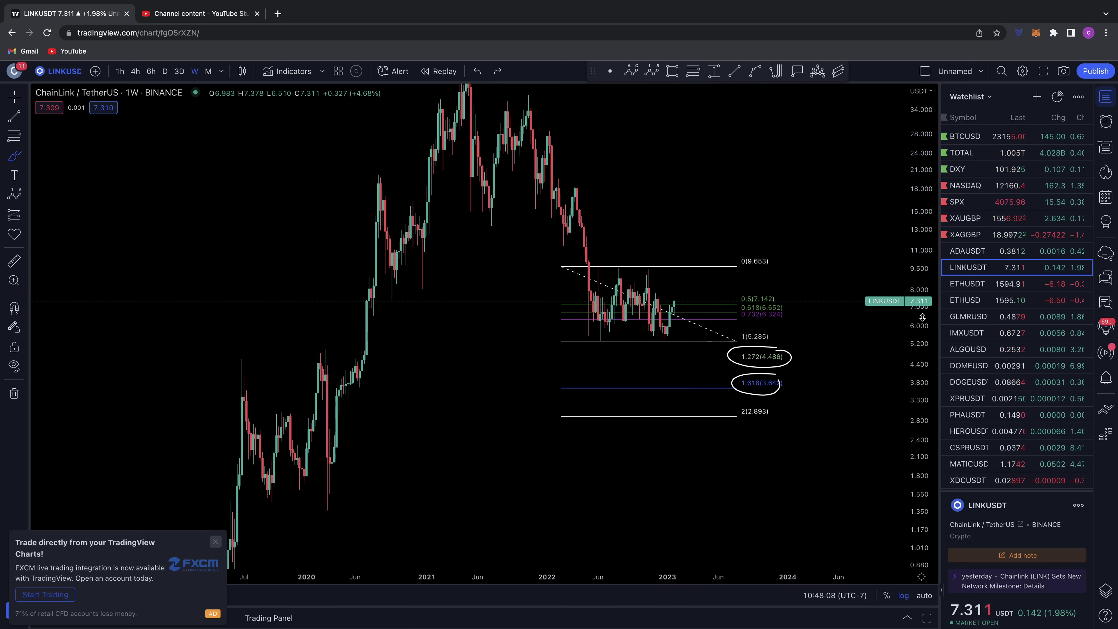
drag(923, 317, 914, 464)
click(18, 138)
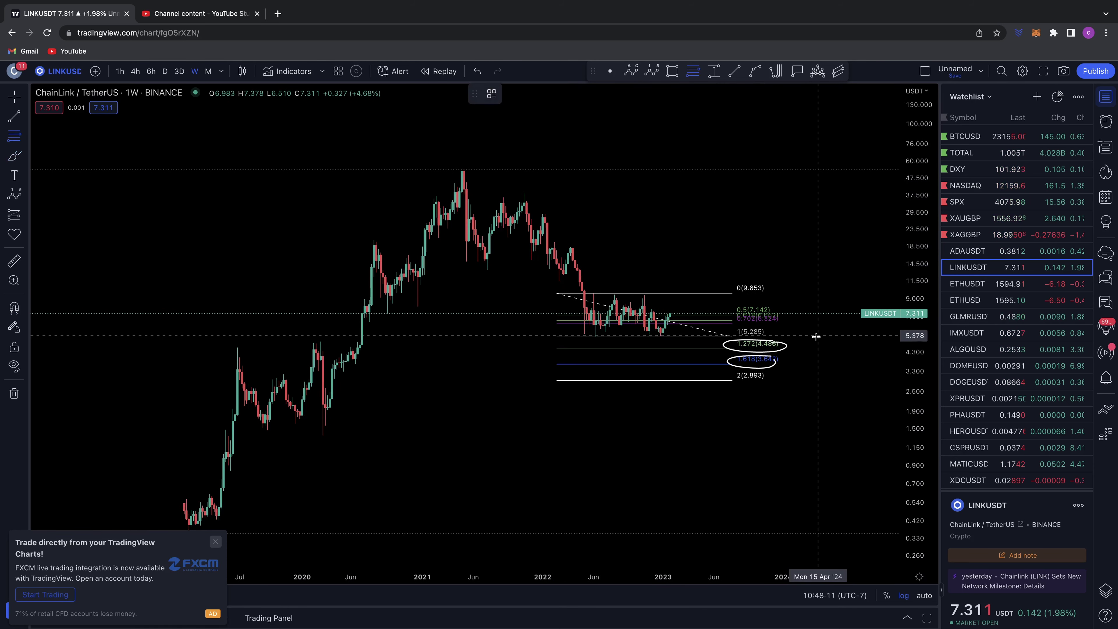
mouse_move(817, 336)
mouse_down()
mouse_move(427, 187)
mouse_move(441, 170)
mouse_move(169, 249)
mouse_up()
mouse_move(793, 269)
mouse_down()
mouse_move(896, 266)
mouse_move(825, 245)
mouse_up()
scroll(830, 267, down, 2)
Circle the 2021 high, and brush a bullish path from the range up to the 53.044 level, circling its label
click(14, 159)
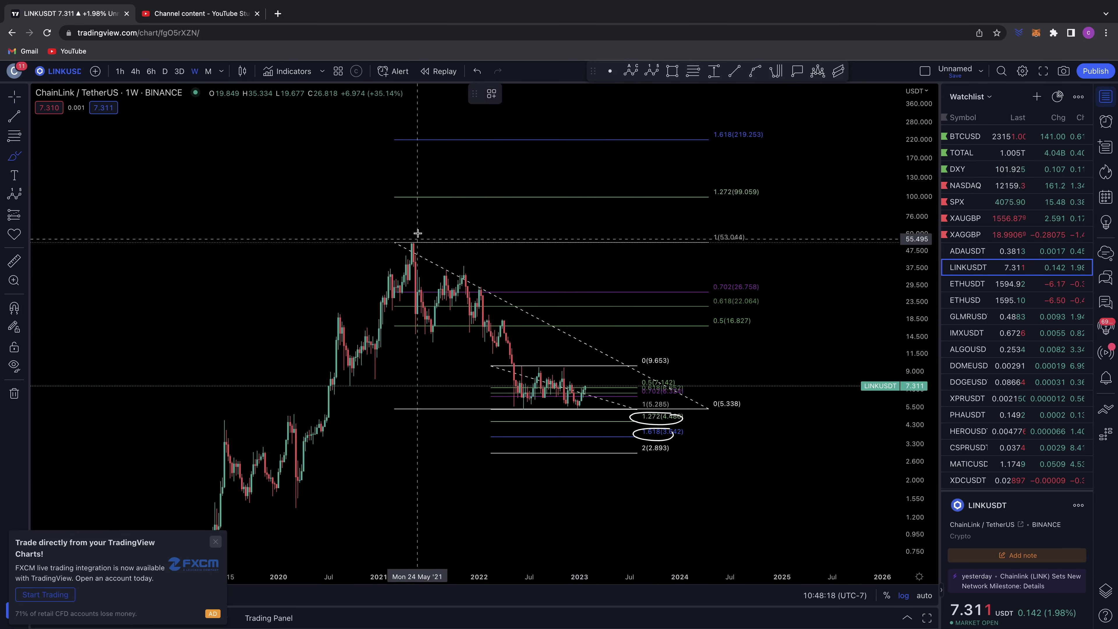
drag(408, 225, 414, 231)
mouse_move(582, 414)
mouse_down()
mouse_move(612, 357)
mouse_move(641, 383)
mouse_move(668, 307)
mouse_up()
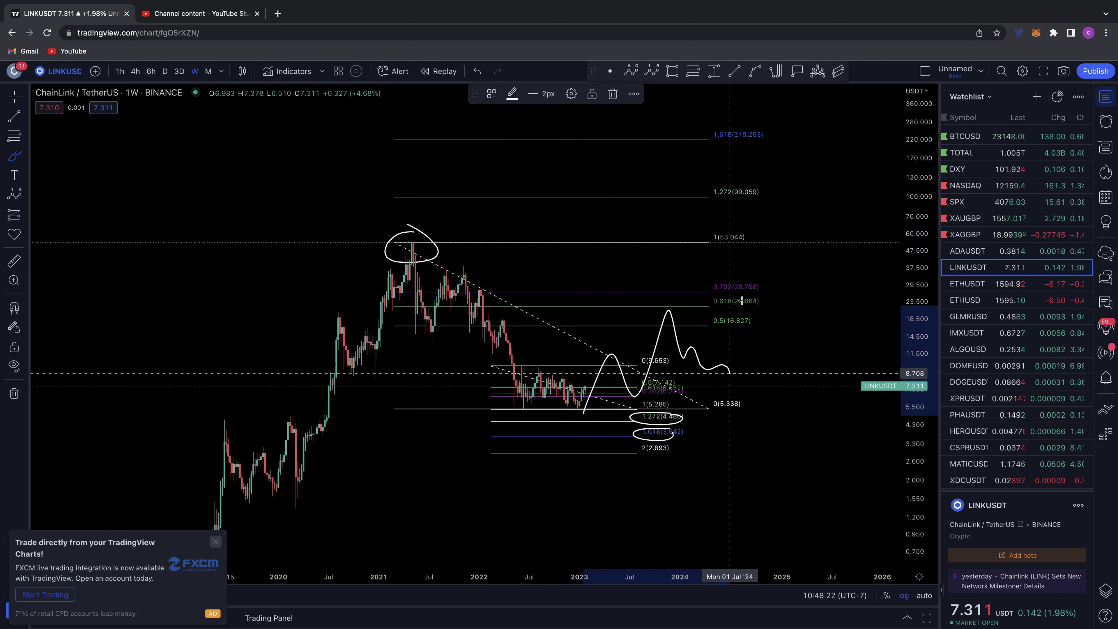
mouse_move(729, 373)
mouse_down()
mouse_move(749, 266)
mouse_move(722, 230)
mouse_move(764, 242)
mouse_move(755, 233)
mouse_up()
scroll(595, 400, down, 3)
scroll(594, 400, down, 1)
scroll(592, 399, right, 3)
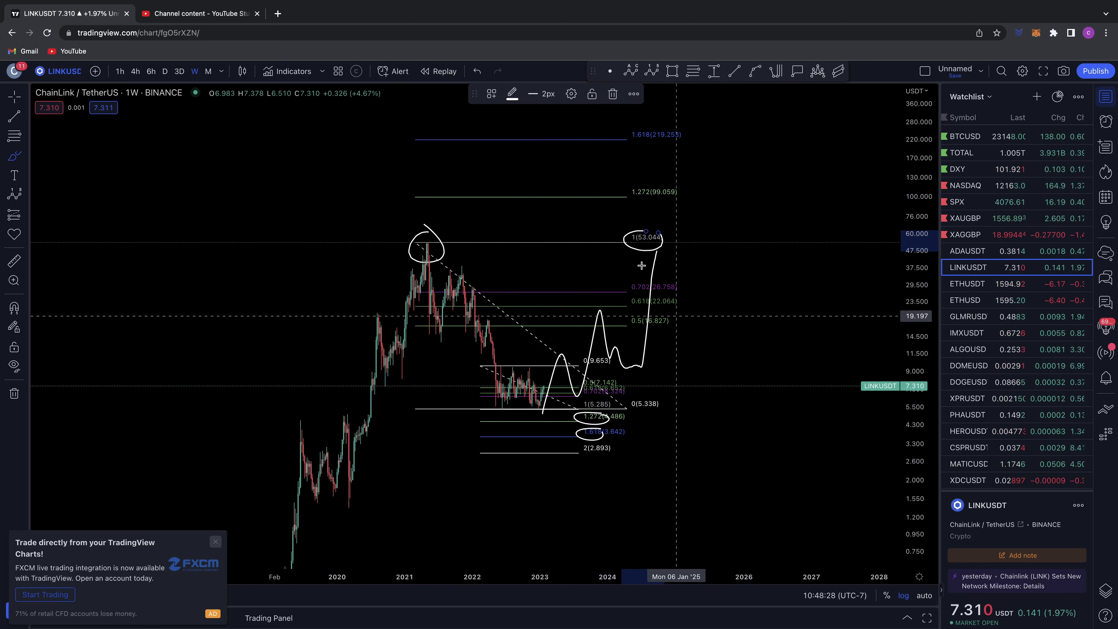
Circle the 1.272 and 1.618 labels above the 2021 high, the high itself again, and the two target labels below the range
scroll(921, 313, down, 2)
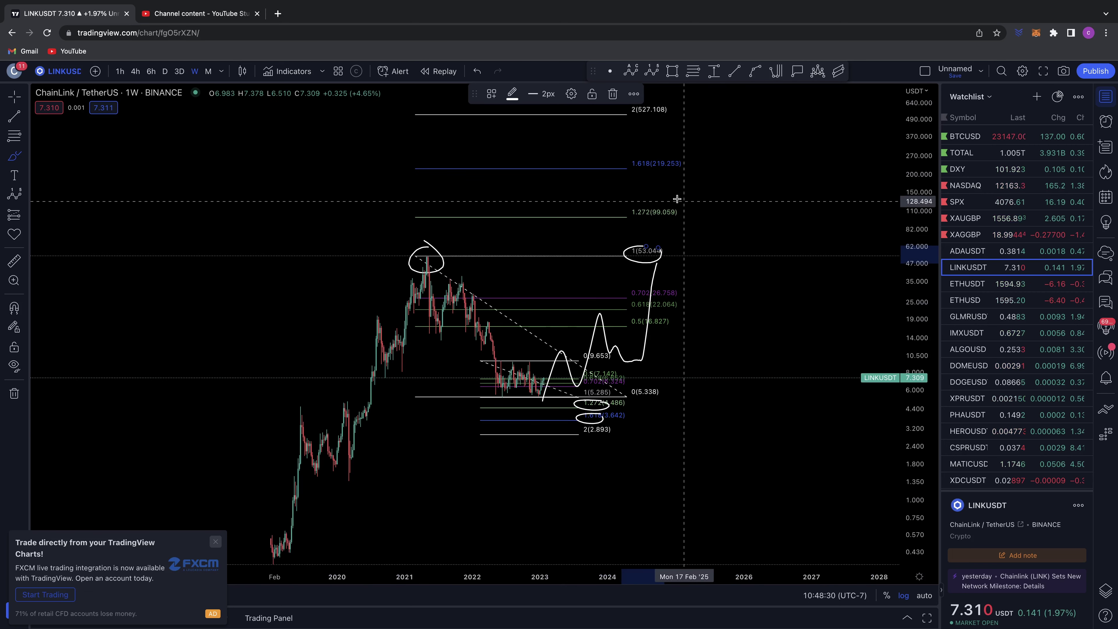
mouse_move(676, 199)
mouse_down()
mouse_move(661, 227)
mouse_move(677, 203)
mouse_up()
scroll(677, 205, down, 1)
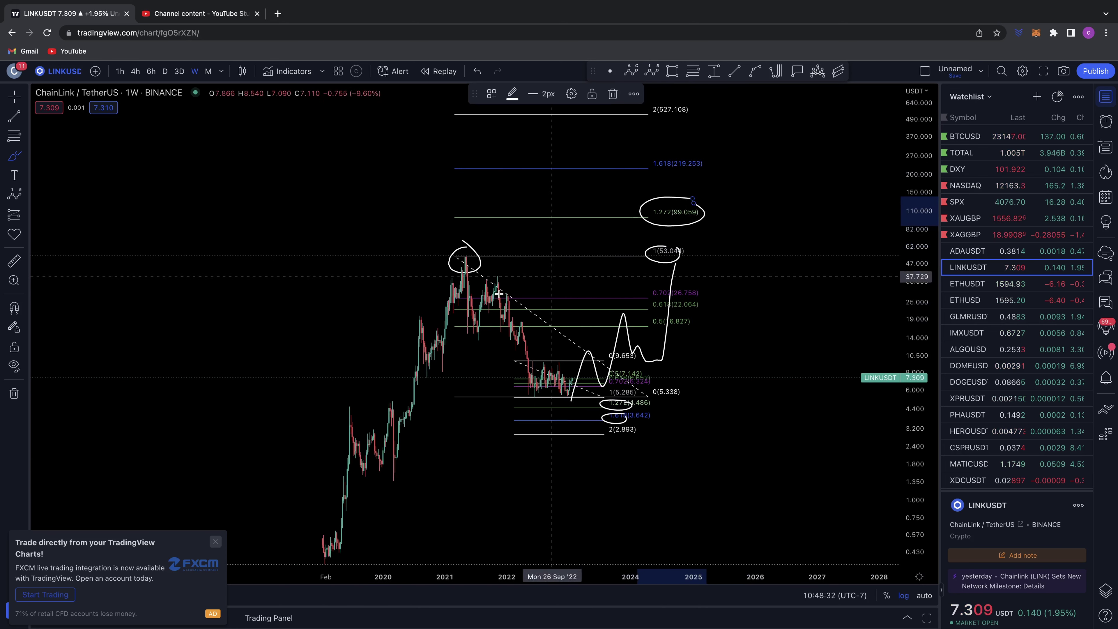
drag(446, 257, 475, 254)
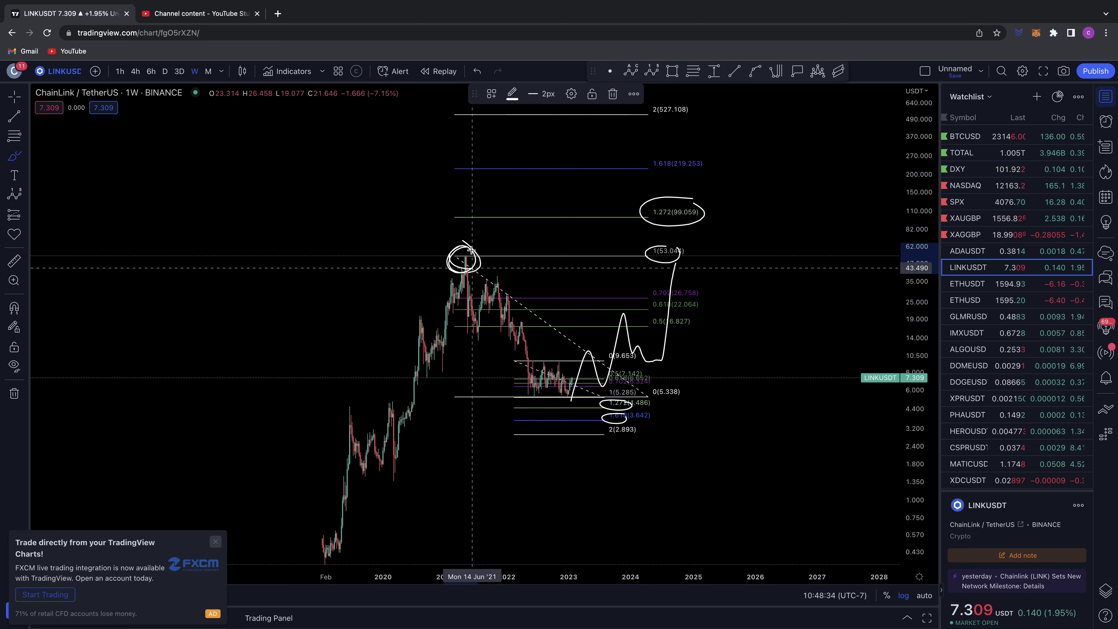
scroll(459, 254, down, 1)
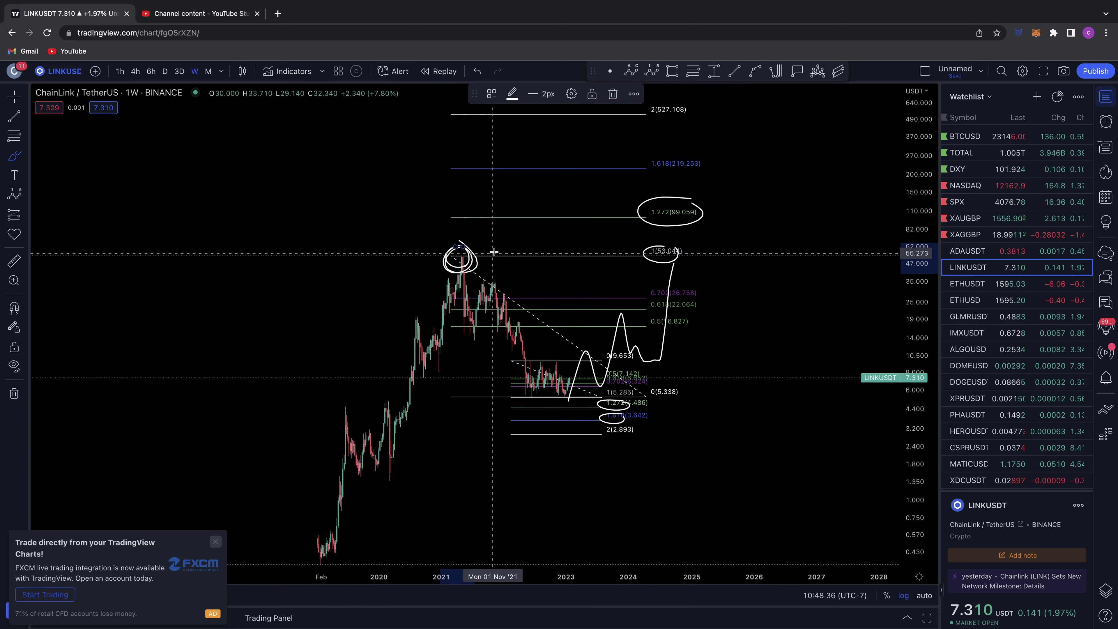
scroll(462, 249, down, 1)
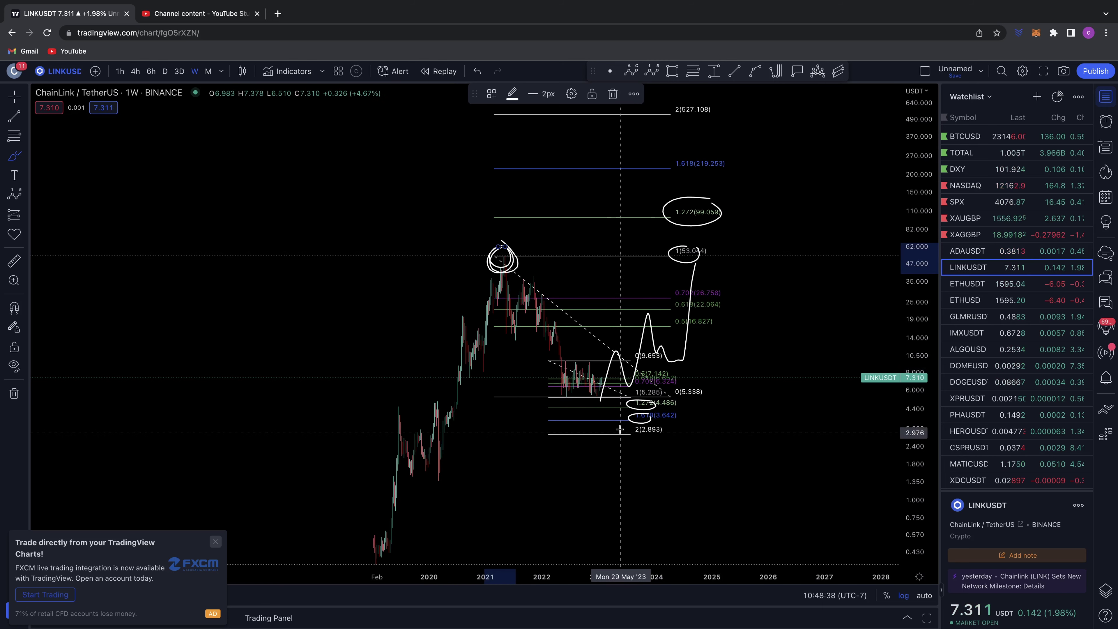
scroll(612, 389, down, 1)
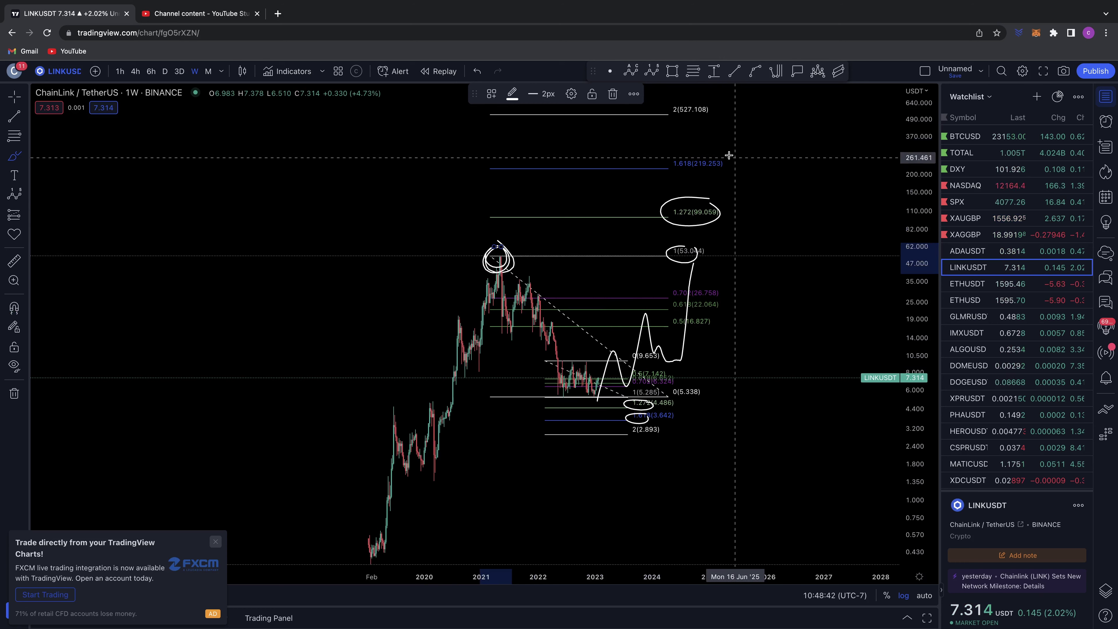
drag(669, 153, 726, 166)
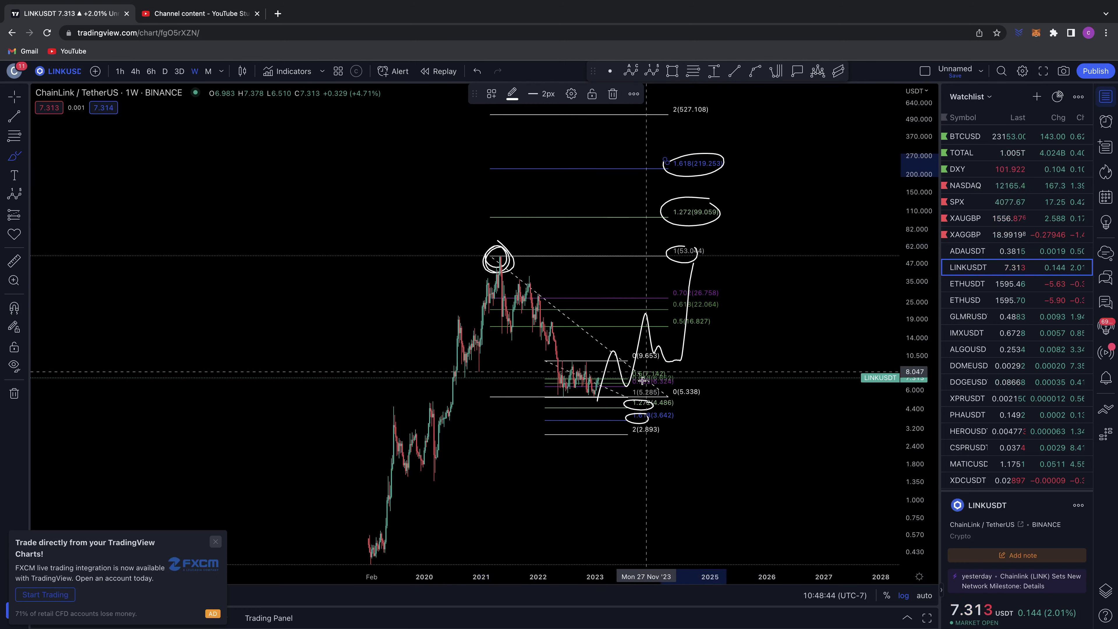
drag(678, 412, 646, 406)
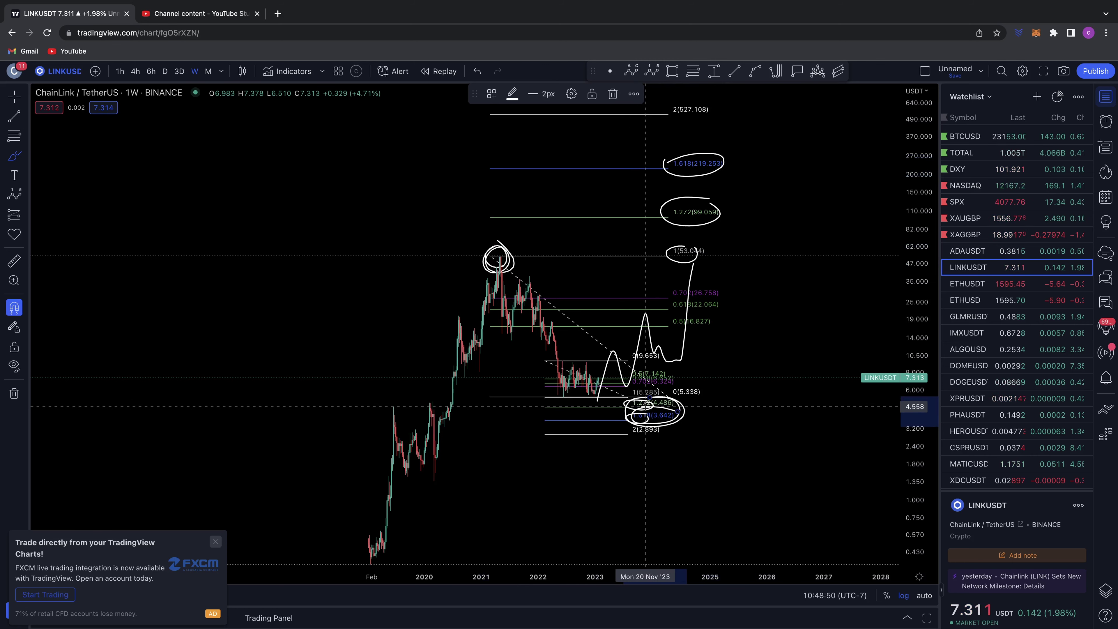
Undo the bullish path and the circles brushed since the large Fibonacci retracement was drawn
key(super+z)
key(super+z)
key(super+z)
key(super+z)
key(super+z)
key(super+z)
key(super+z)
key(super+z)
key(super+z)
key(super+z)
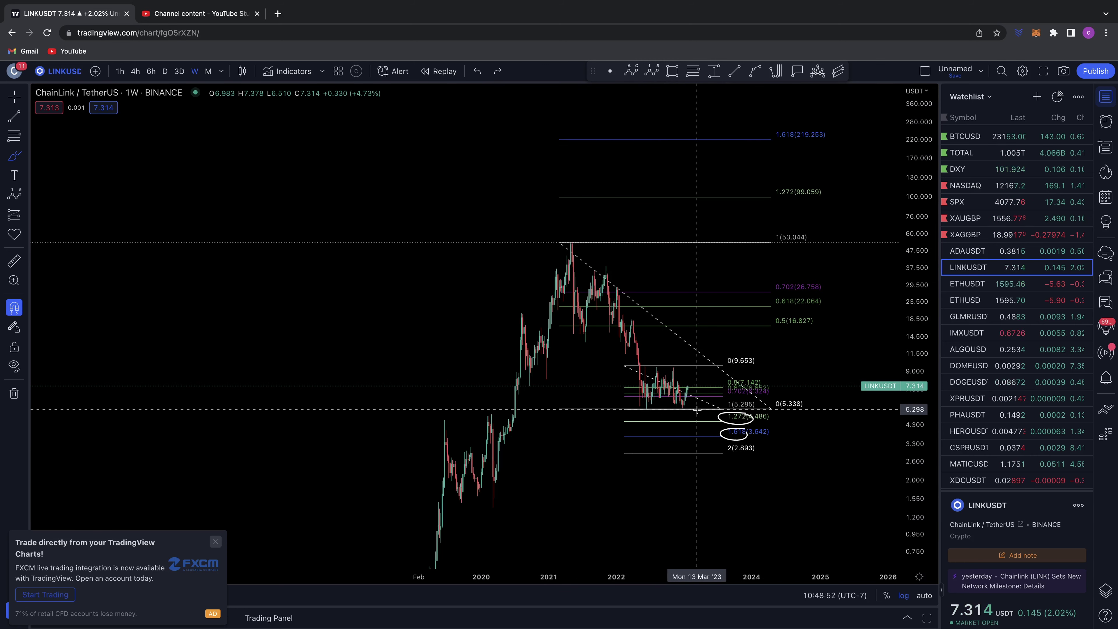
scroll(697, 409, up, 4)
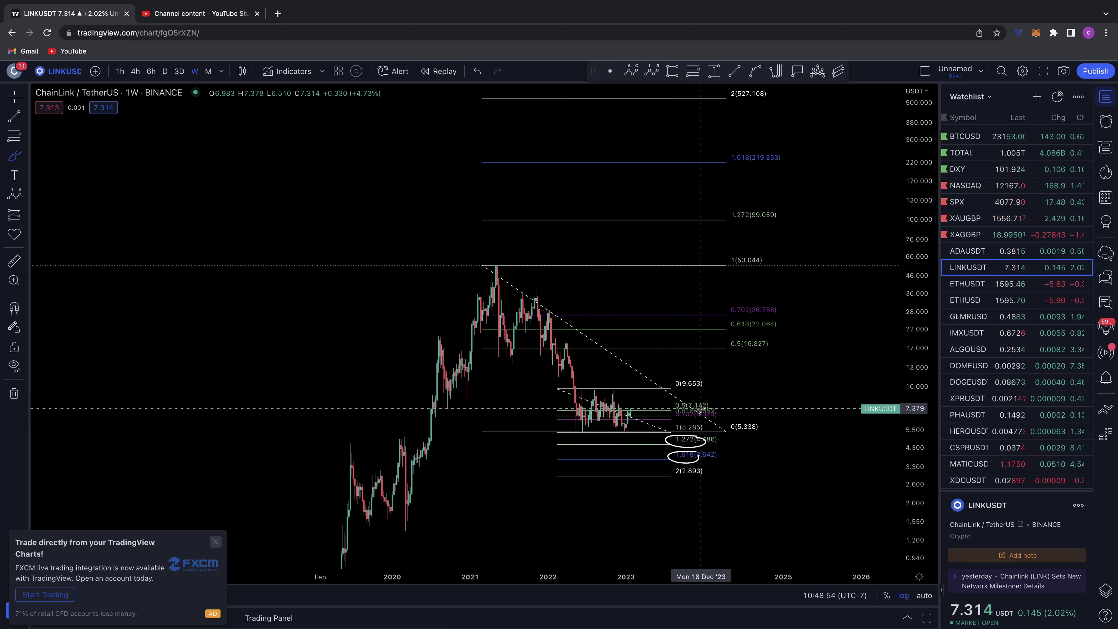
scroll(701, 408, right, 1)
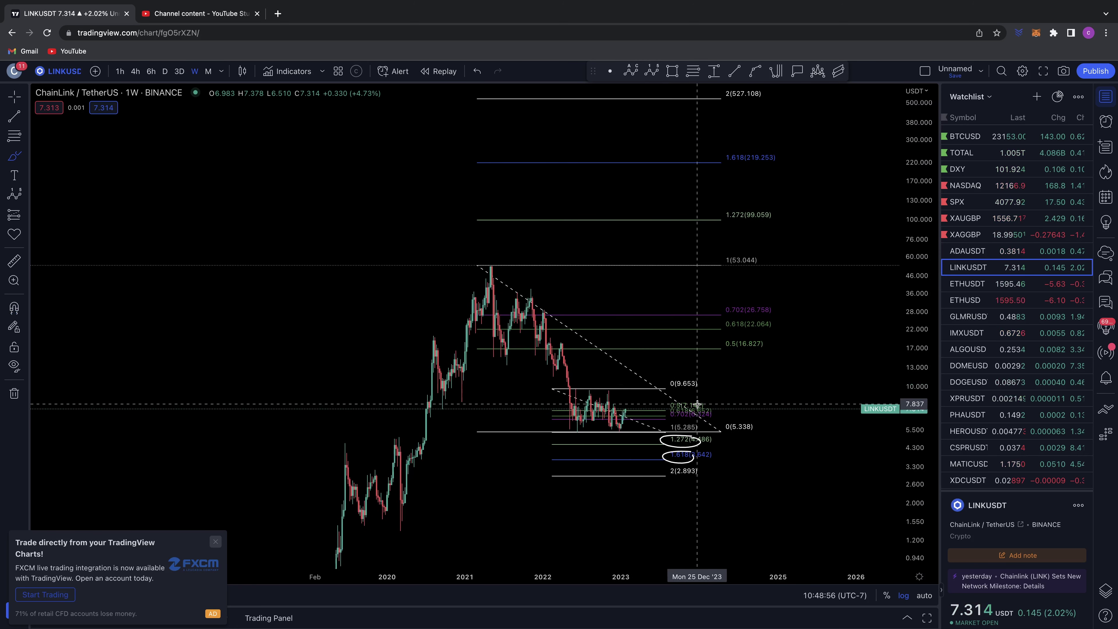
scroll(697, 404, up, 2)
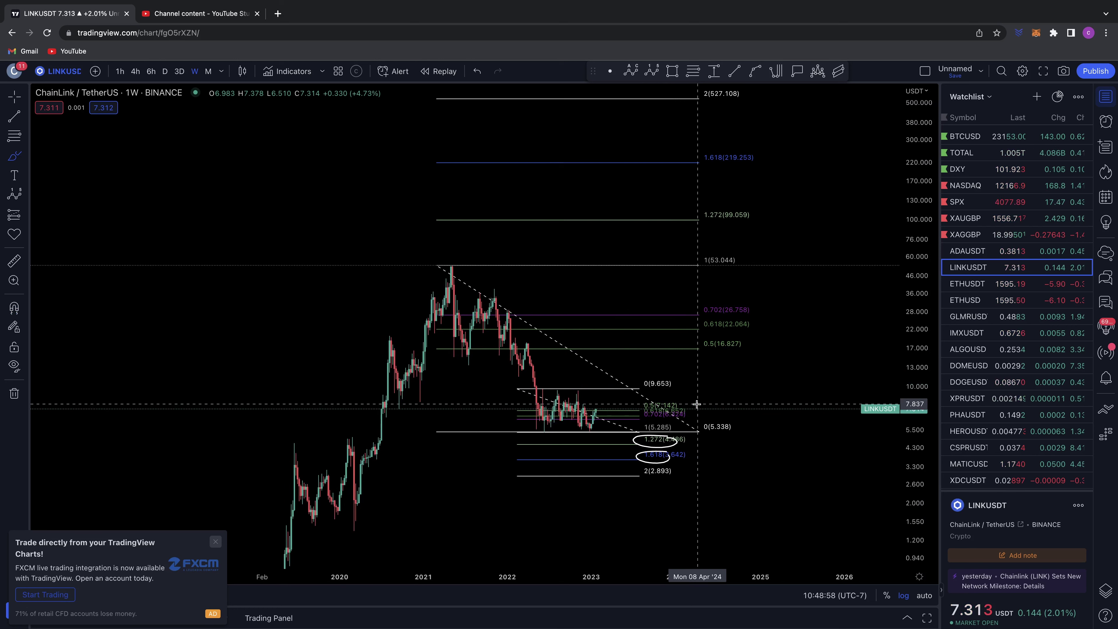